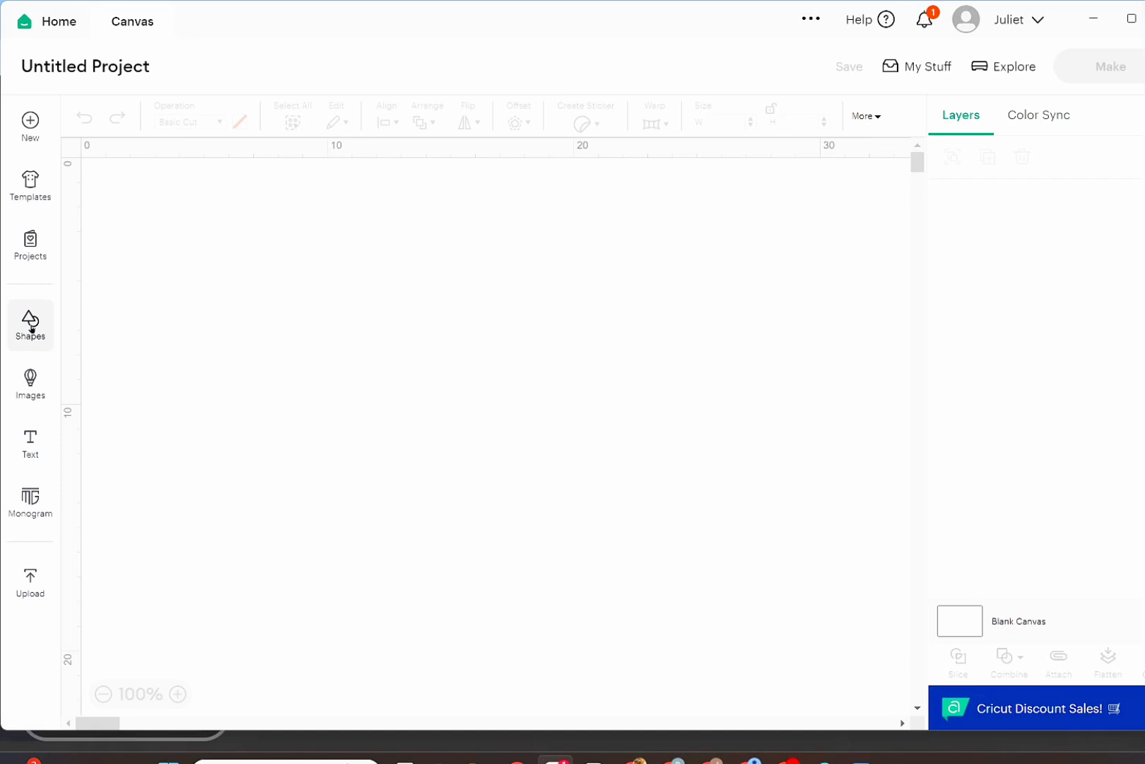
Add a rounded rectangle from the free shapes to the canvas.
click(31, 328)
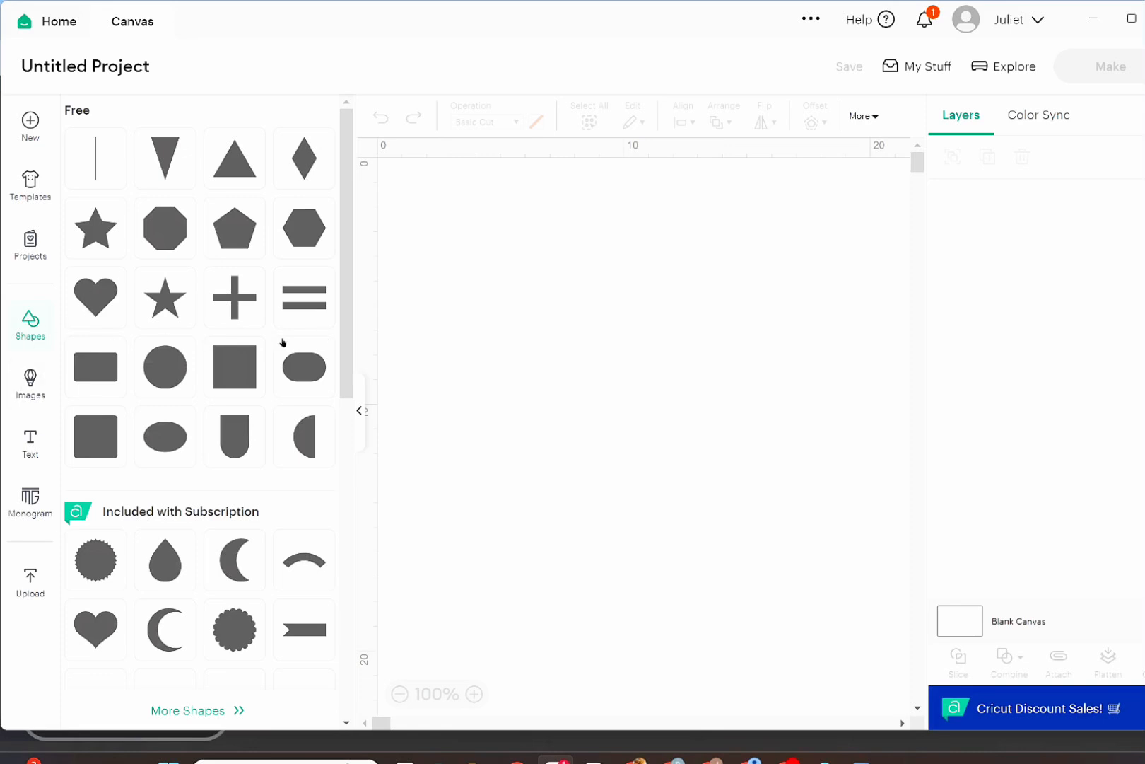
click(96, 376)
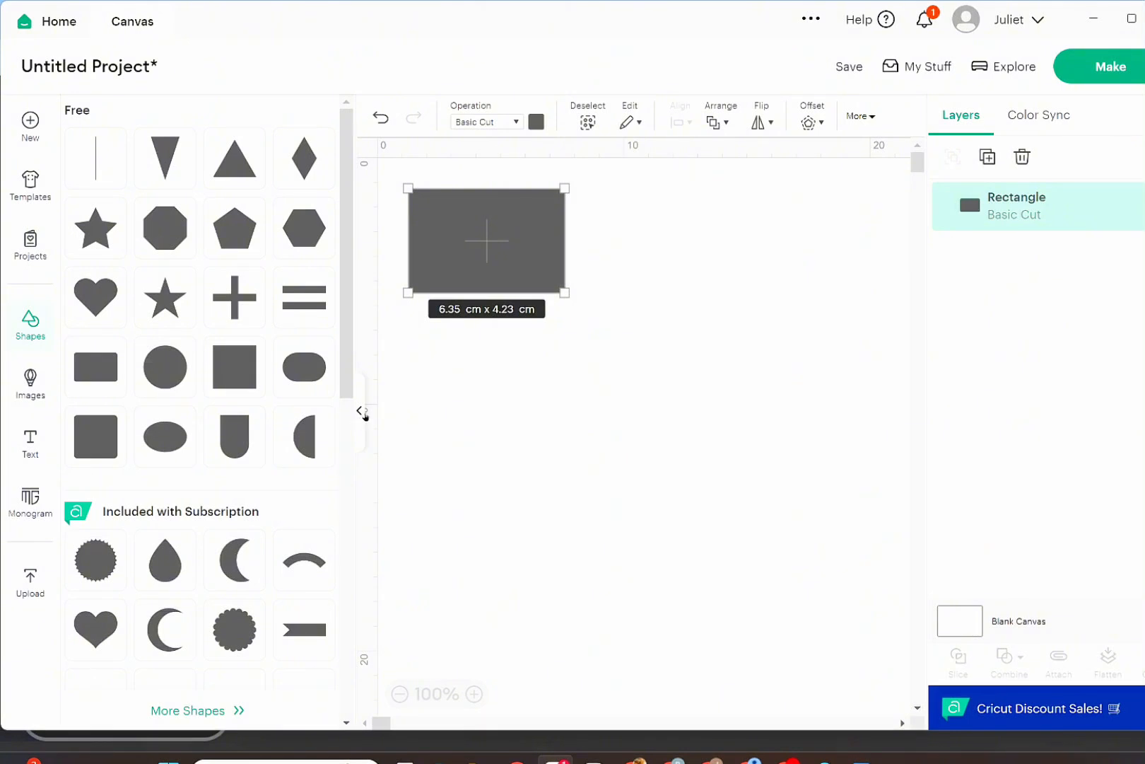
click(361, 411)
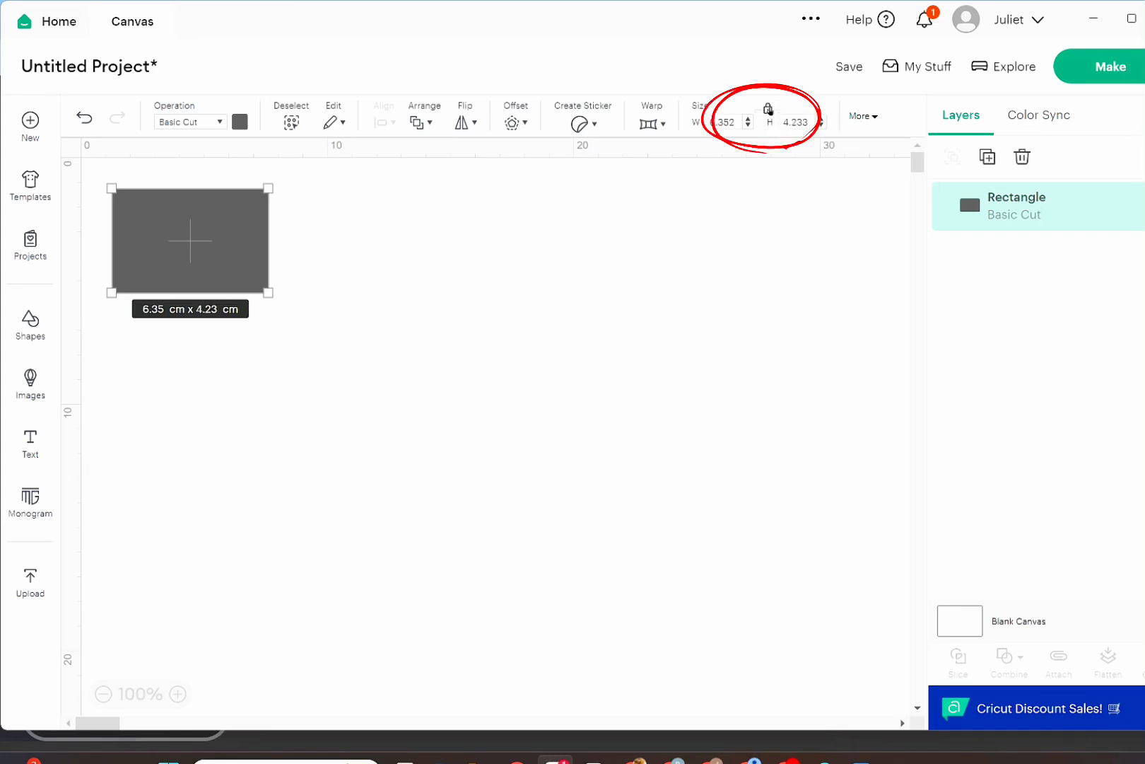
Unlock the rectangle's proportions and set its width to 50 cm and its height to 8 cm.
click(767, 110)
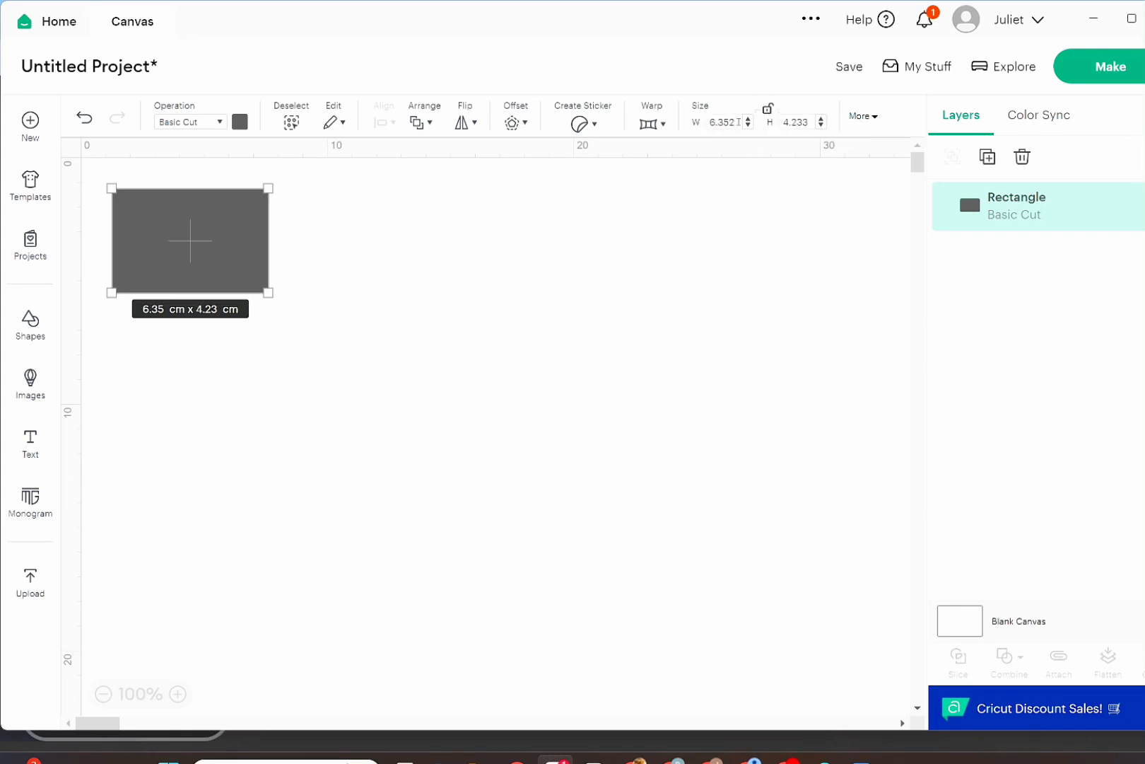
click(737, 122)
key(BackSpace)
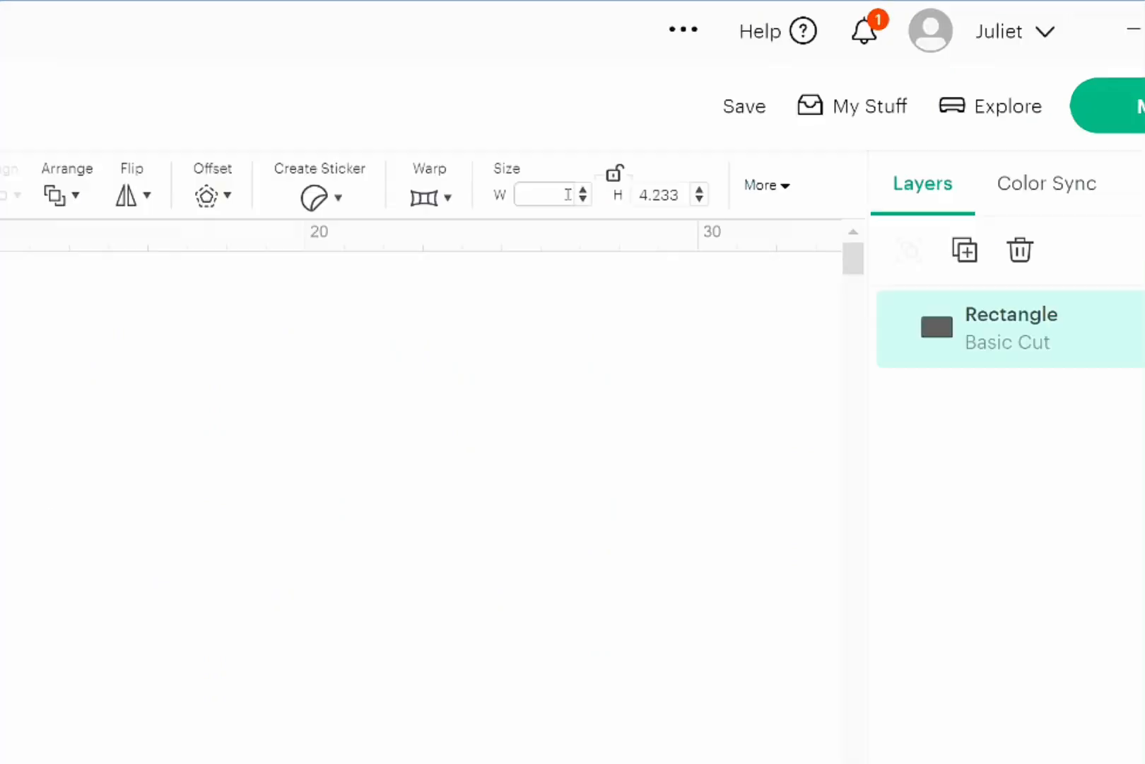
text(50)
click(685, 191)
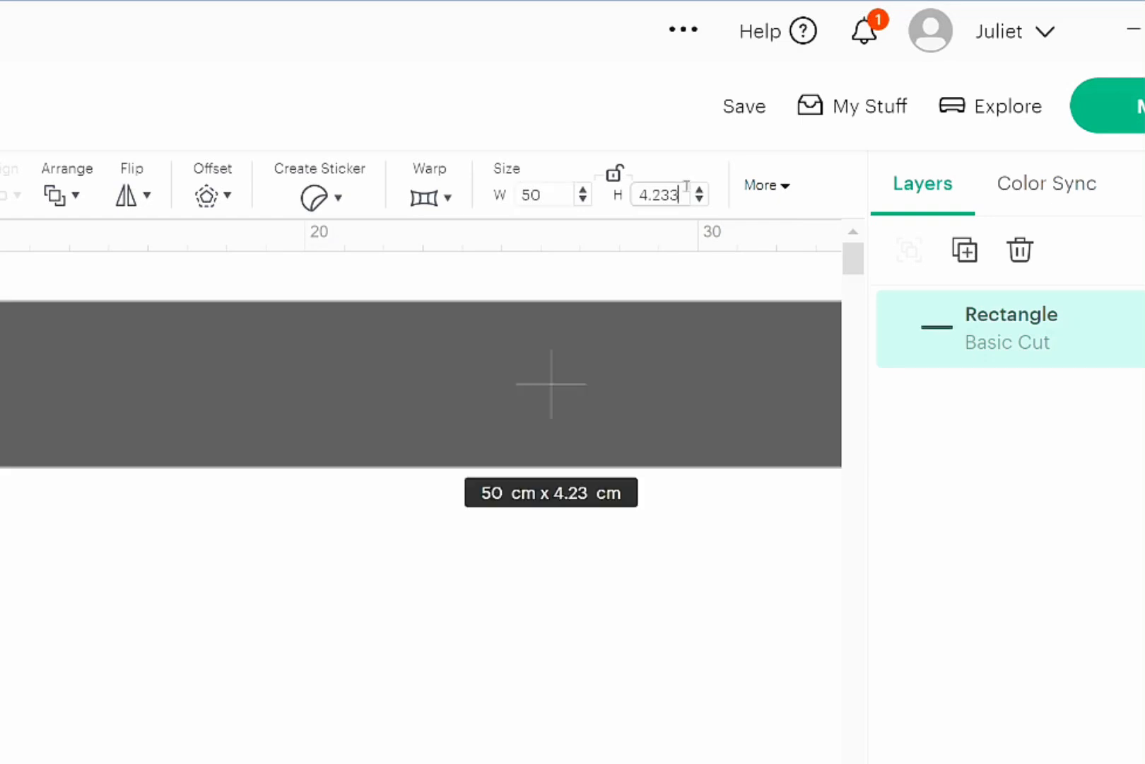
key(BackSpace)
key(BackSpace)
key(BackSpace)
key(BackSpace)
text(8)
key(Return)
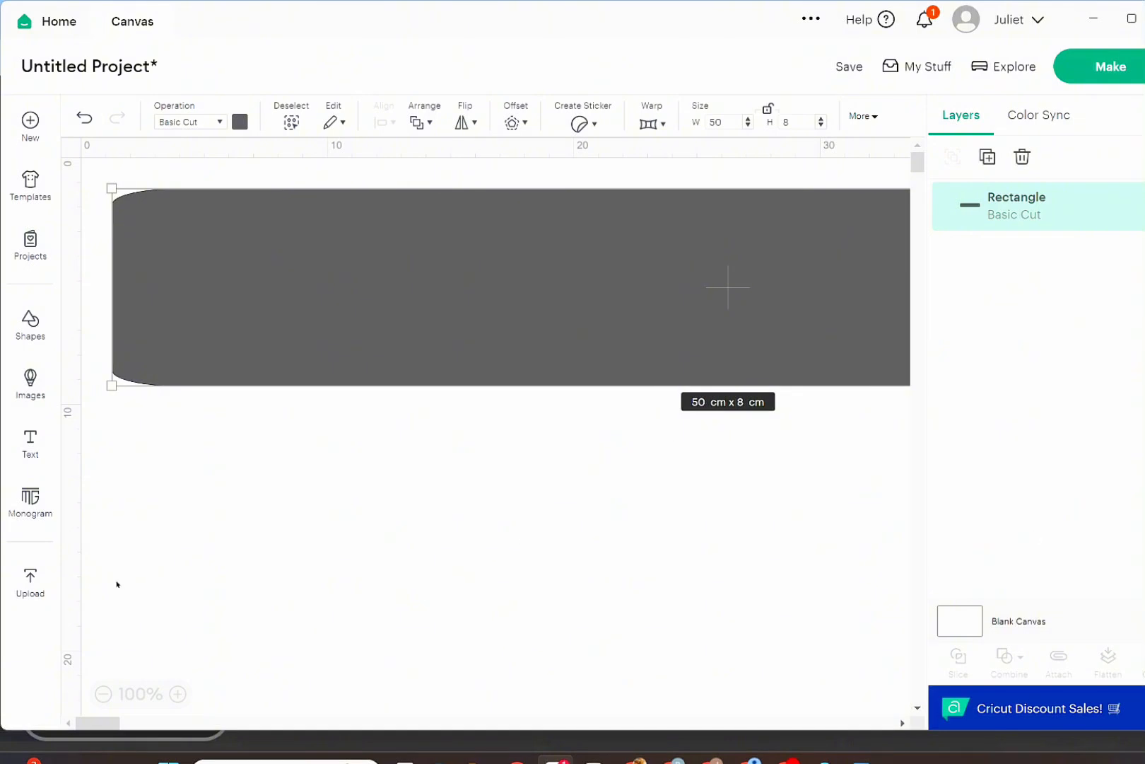
Move the rectangle a little down and to the right on the canvas and colour it white.
click(103, 695)
click(102, 695)
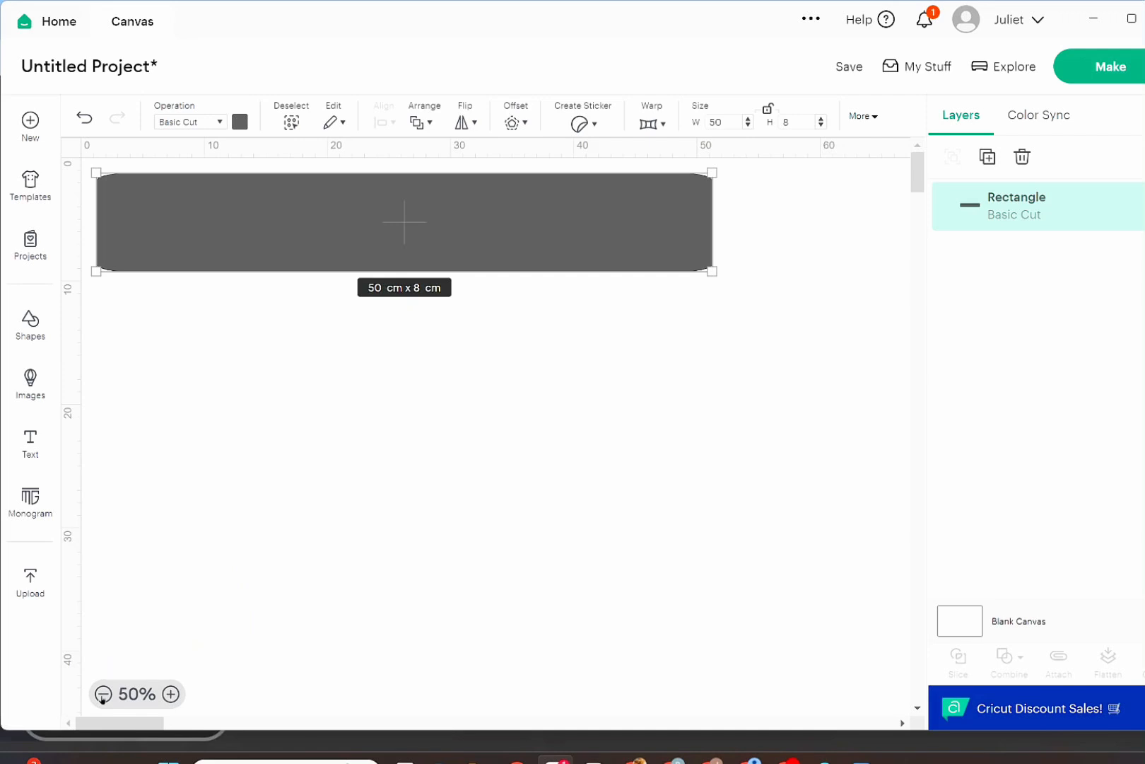
click(432, 481)
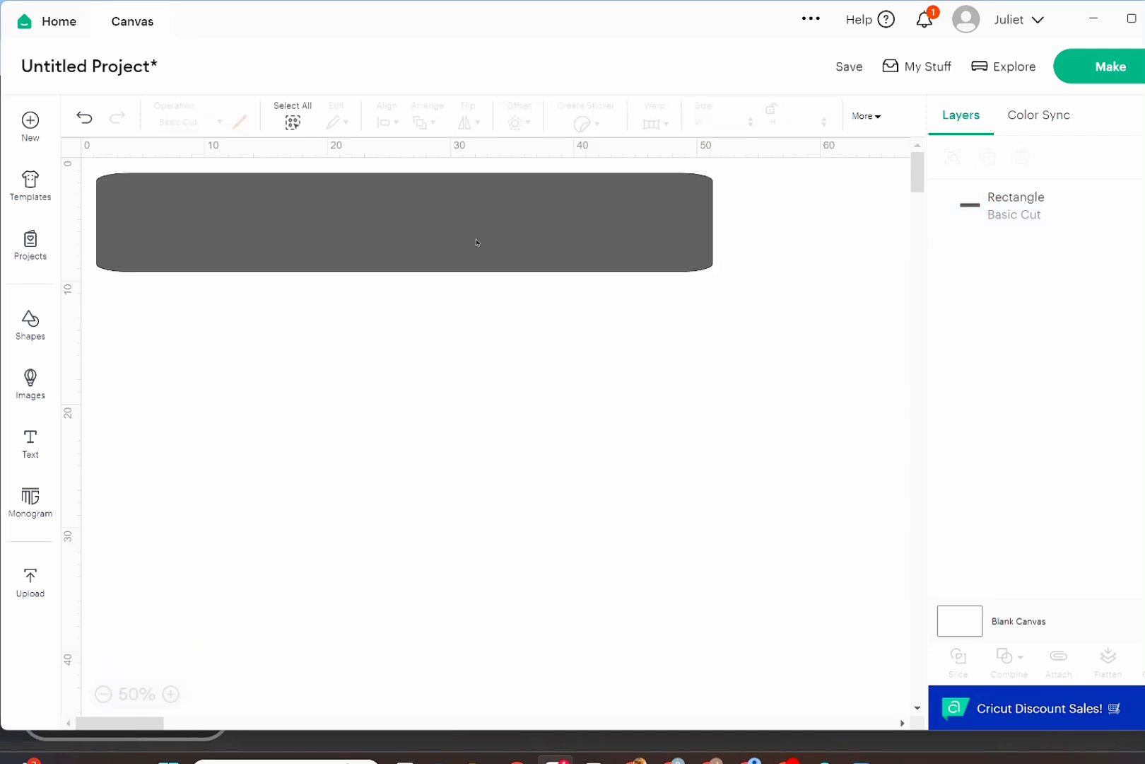
drag(476, 242, 522, 303)
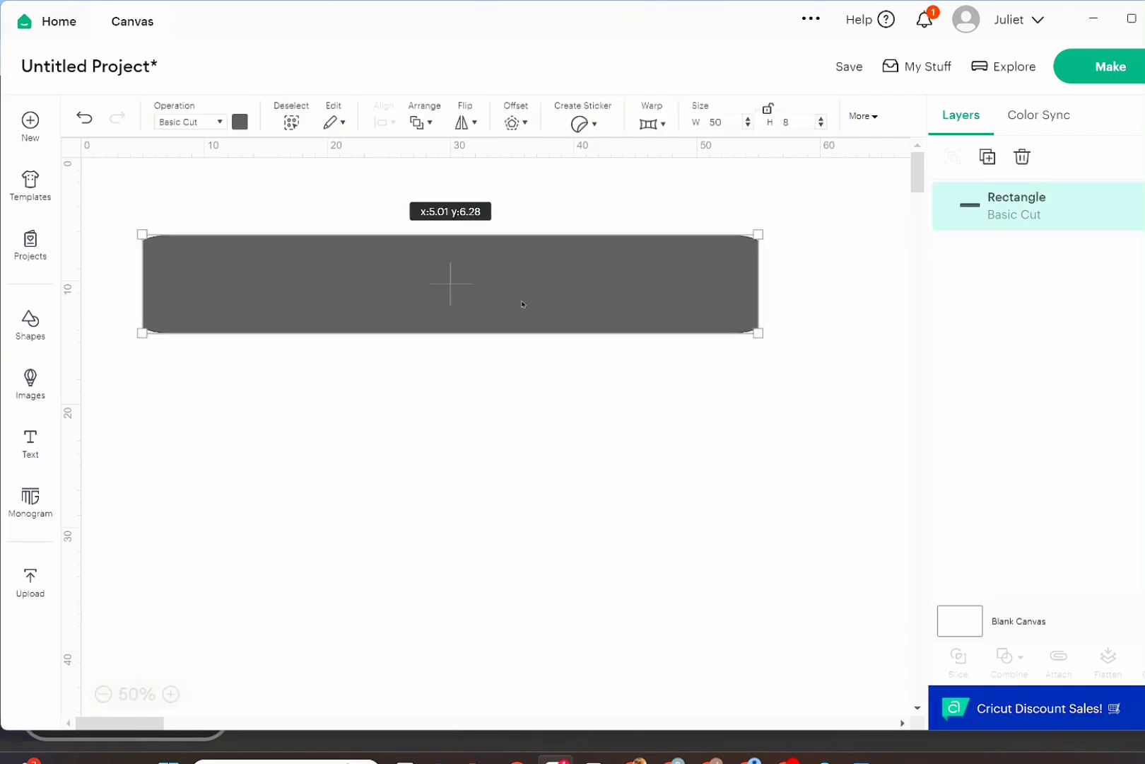
click(239, 123)
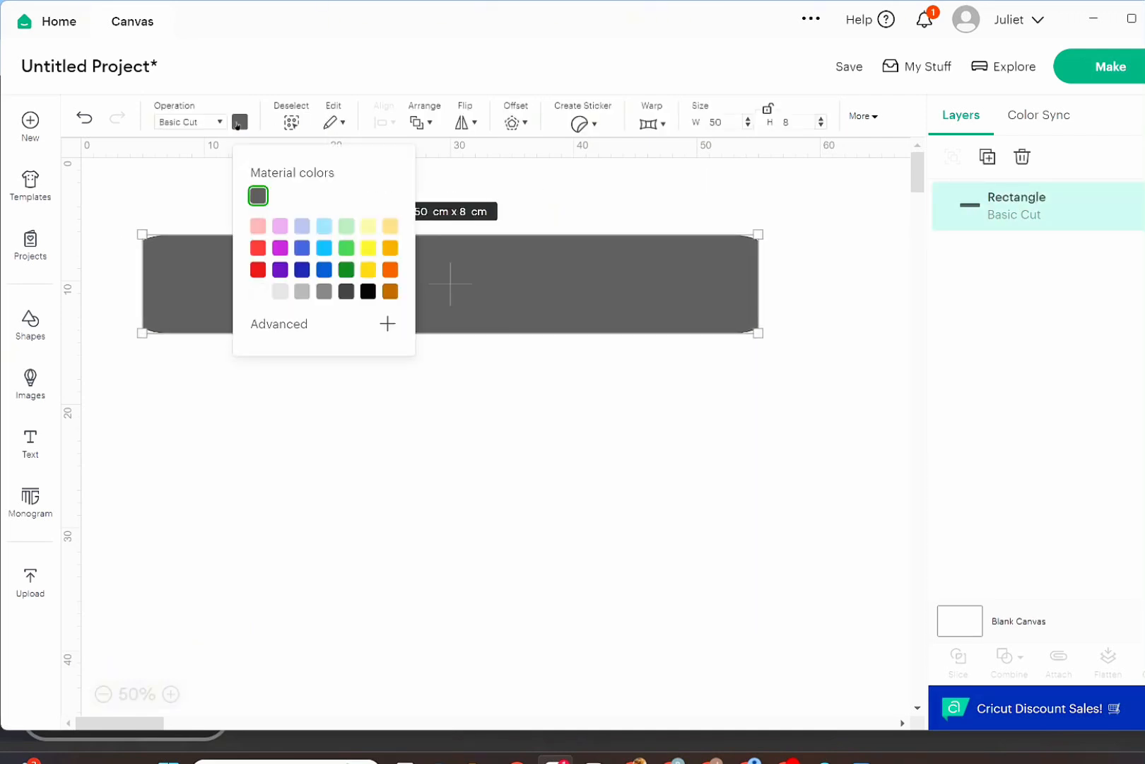
click(256, 292)
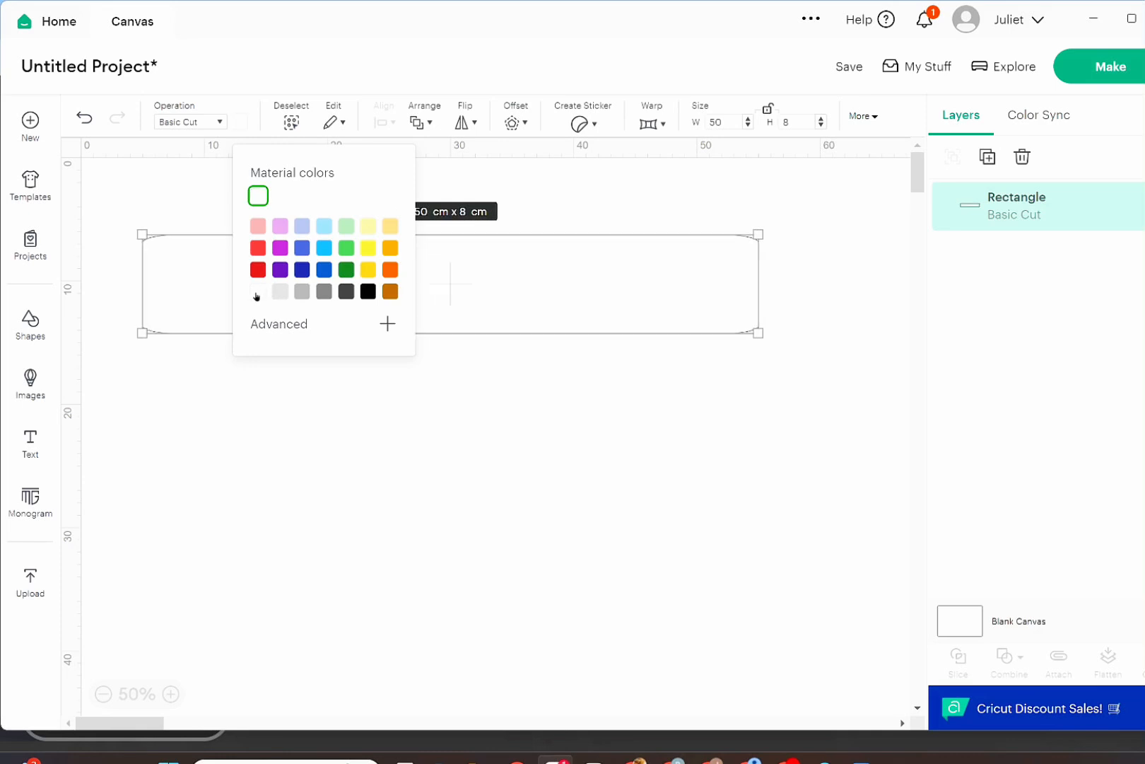
click(519, 461)
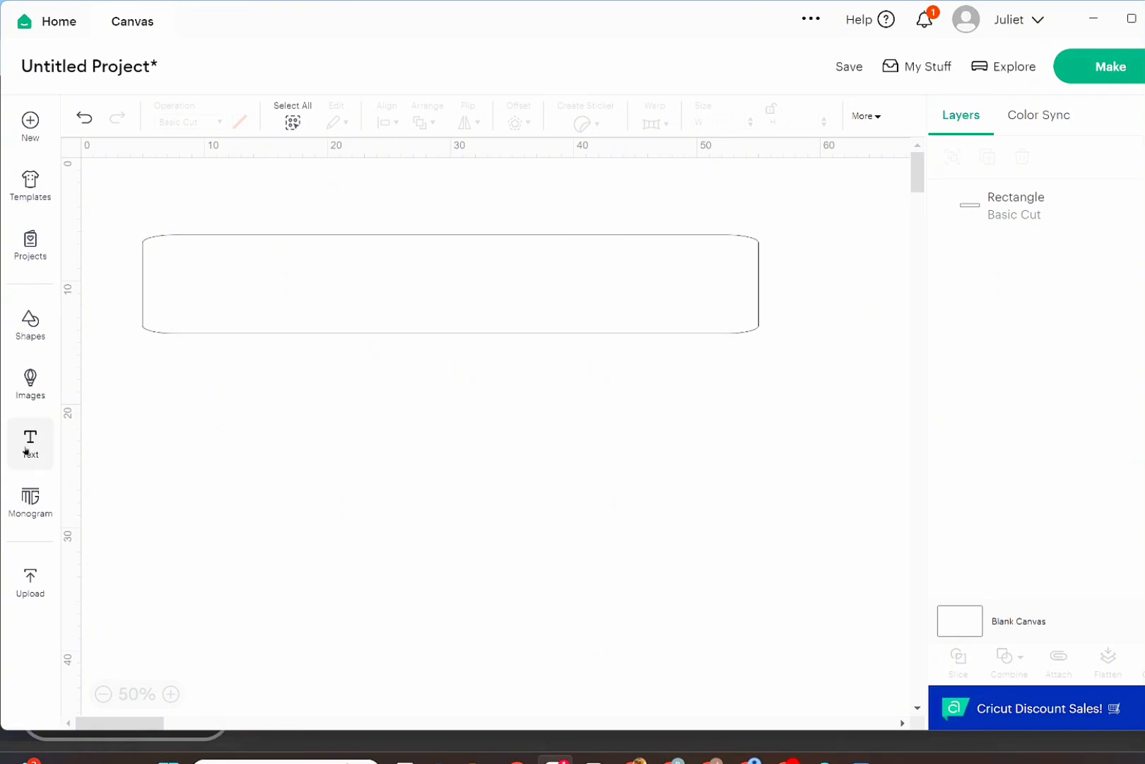
Add a text object reading "birthday girl".
click(27, 449)
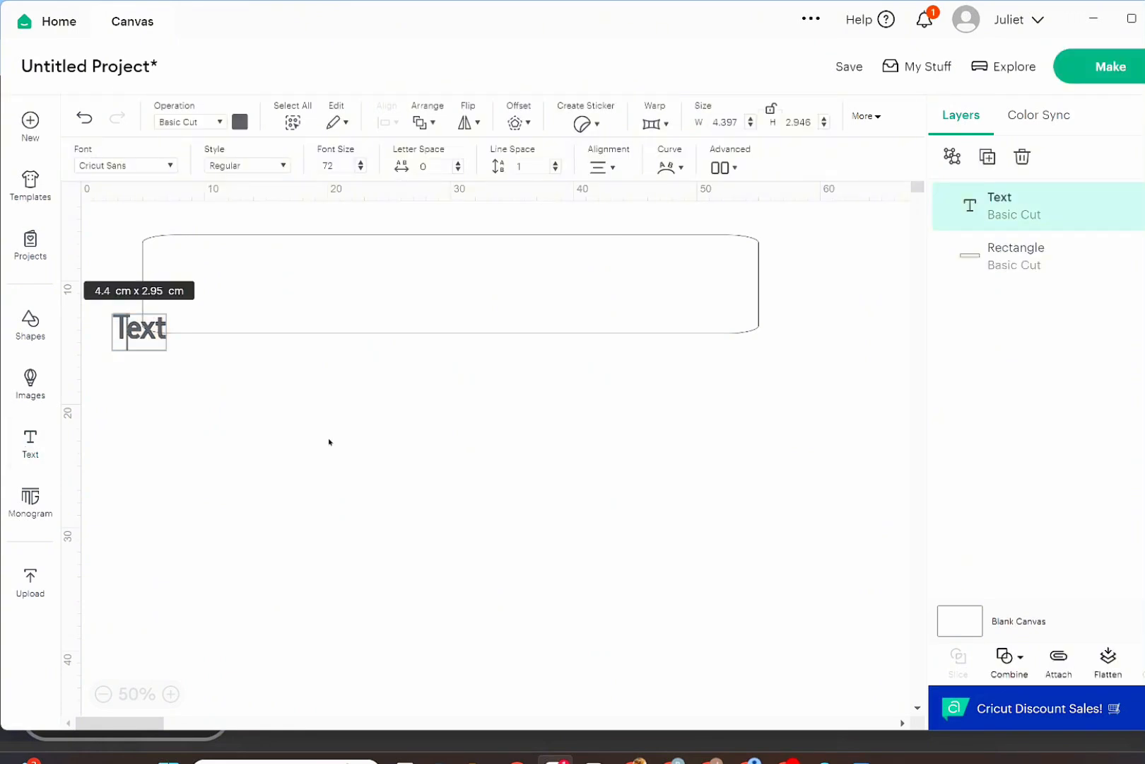
text(g)
key(BackSpace)
text(b)
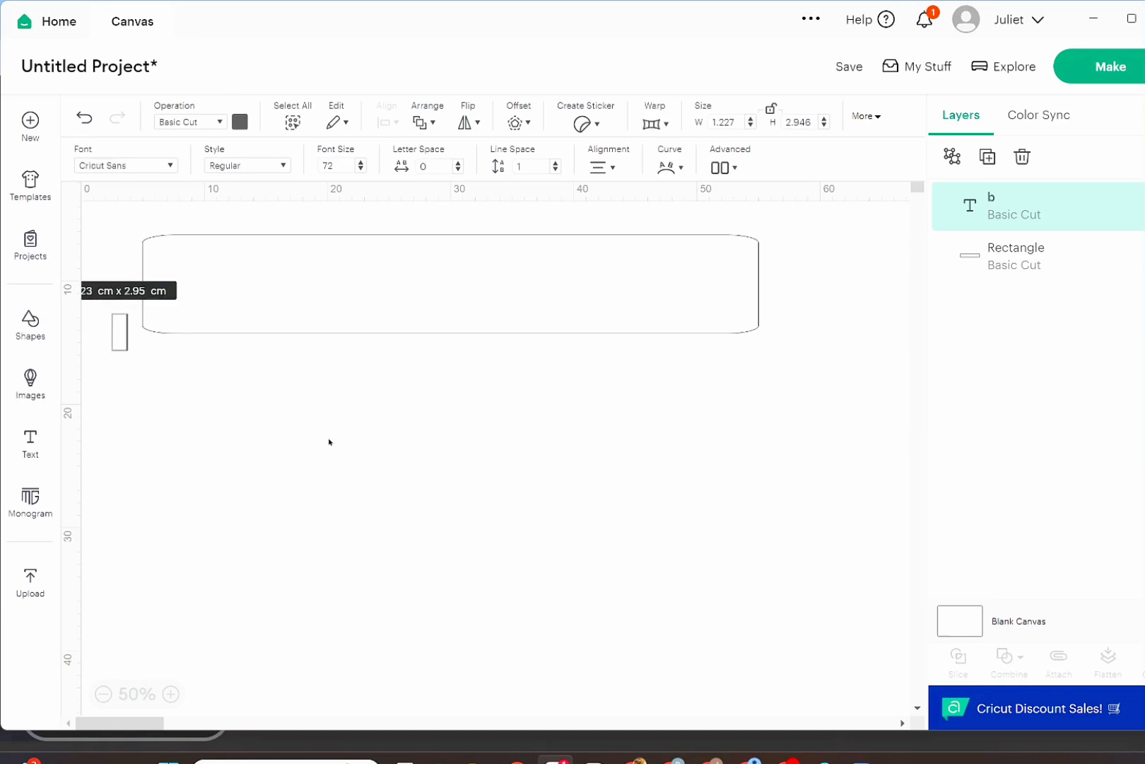
text(irth)
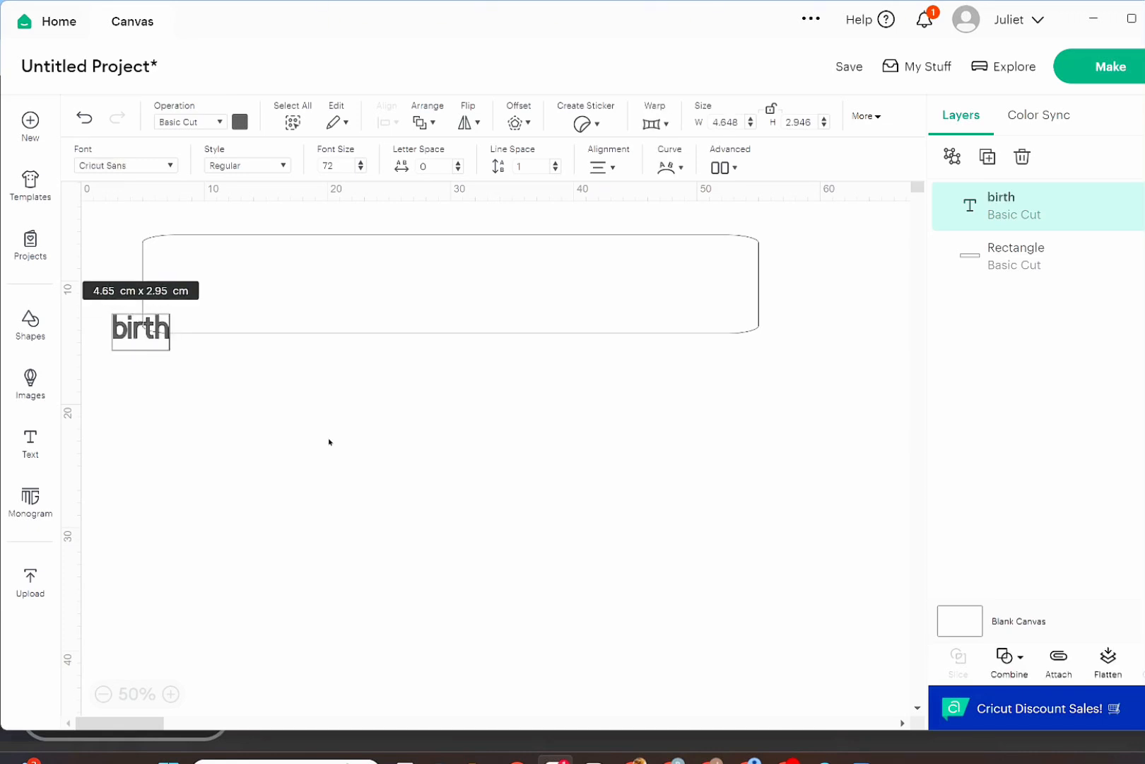
text(day)
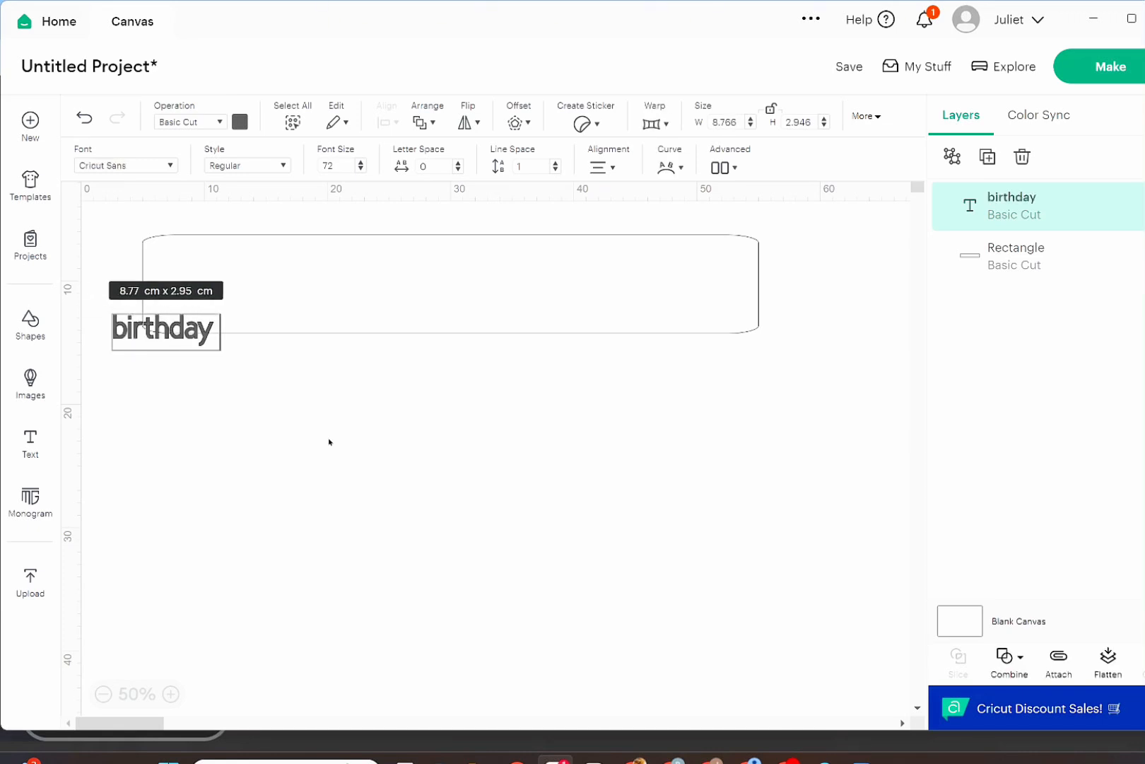
text( girl)
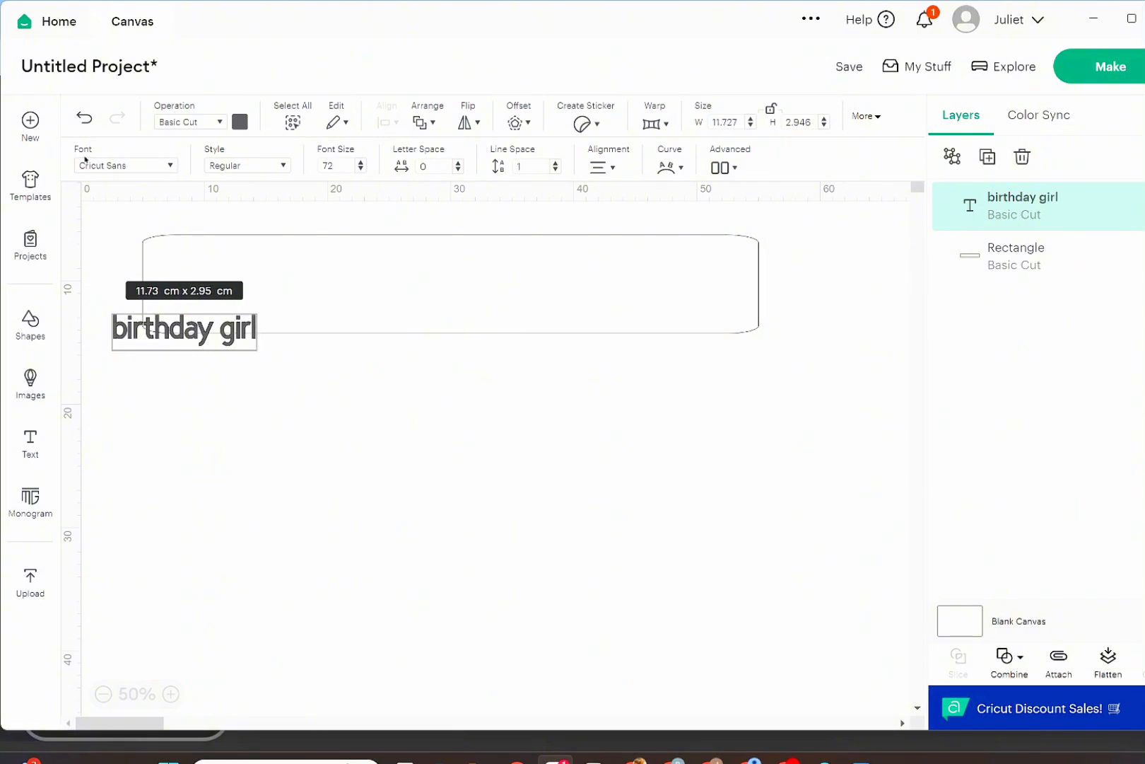
Search the fonts for "love" and "note", and apply the bookmarked BFC Love Notes font to the text.
click(153, 166)
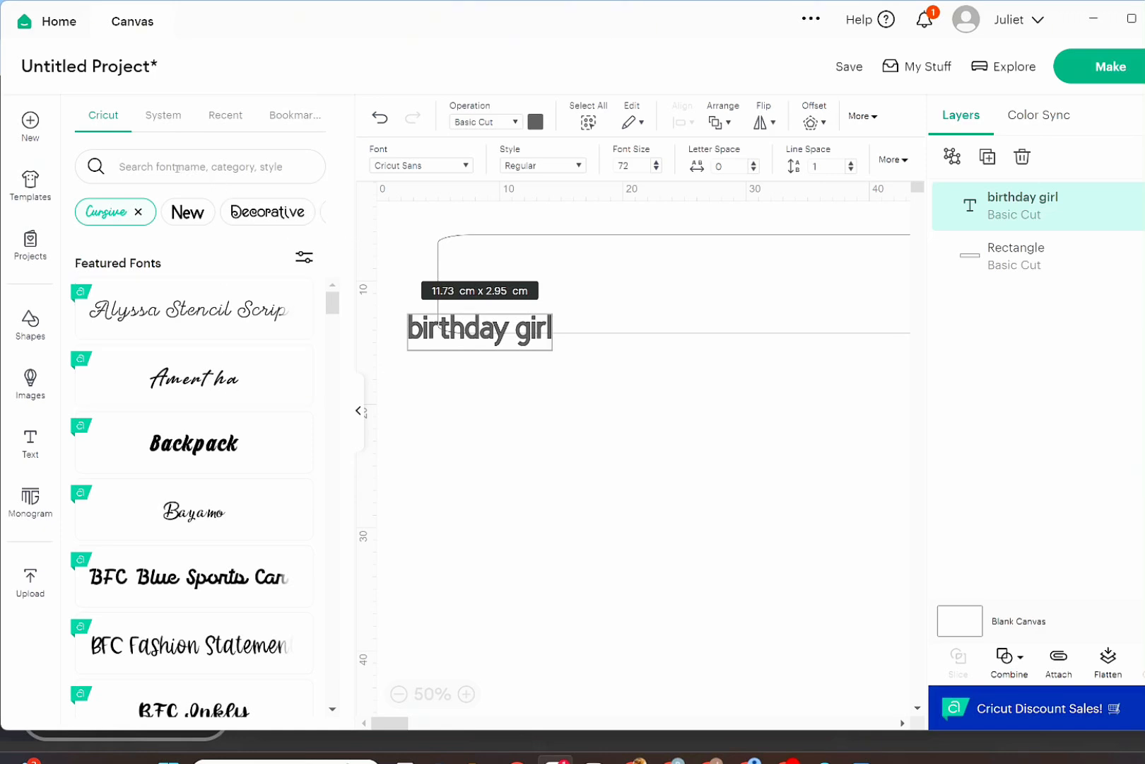
text(love)
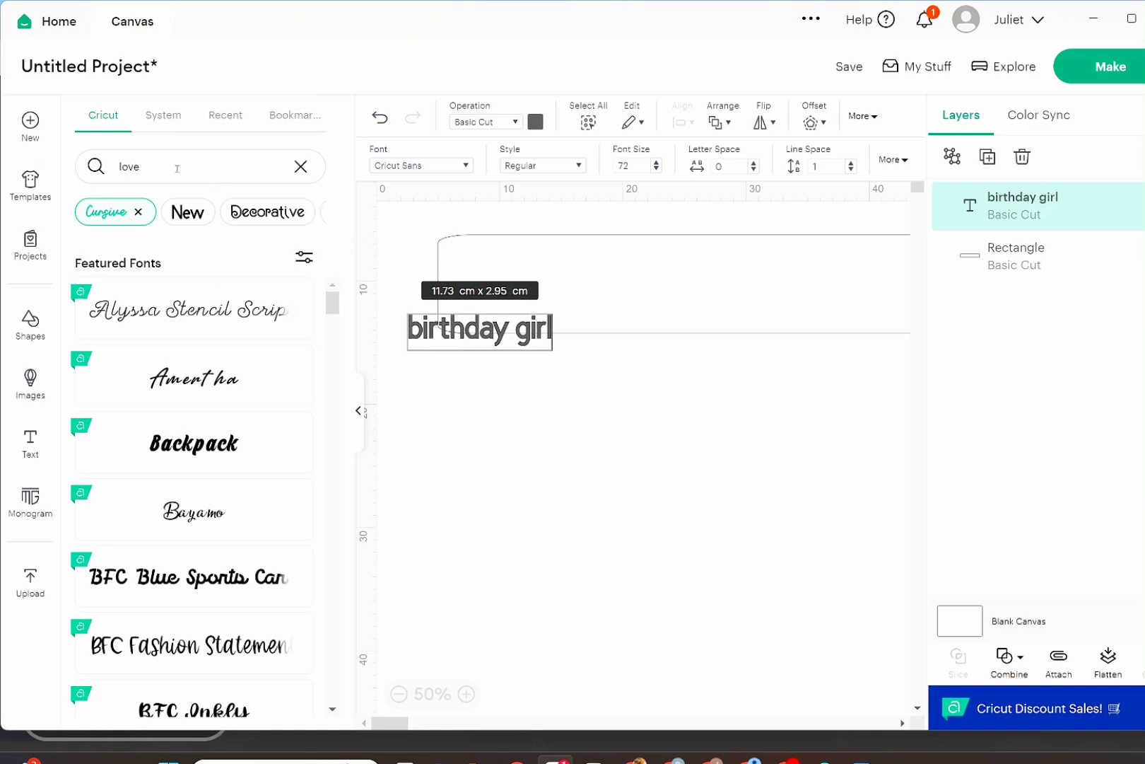
key(BackSpace)
key(BackSpace)
key(BackSpace)
key(BackSpace)
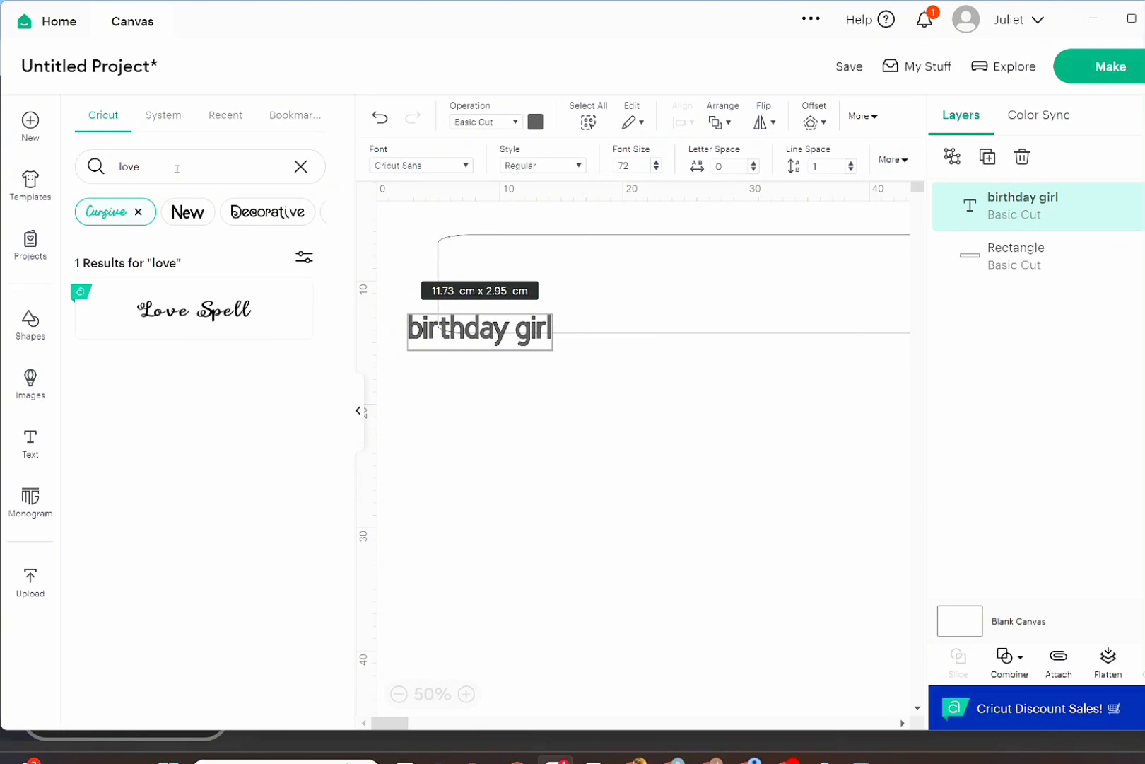
text(note)
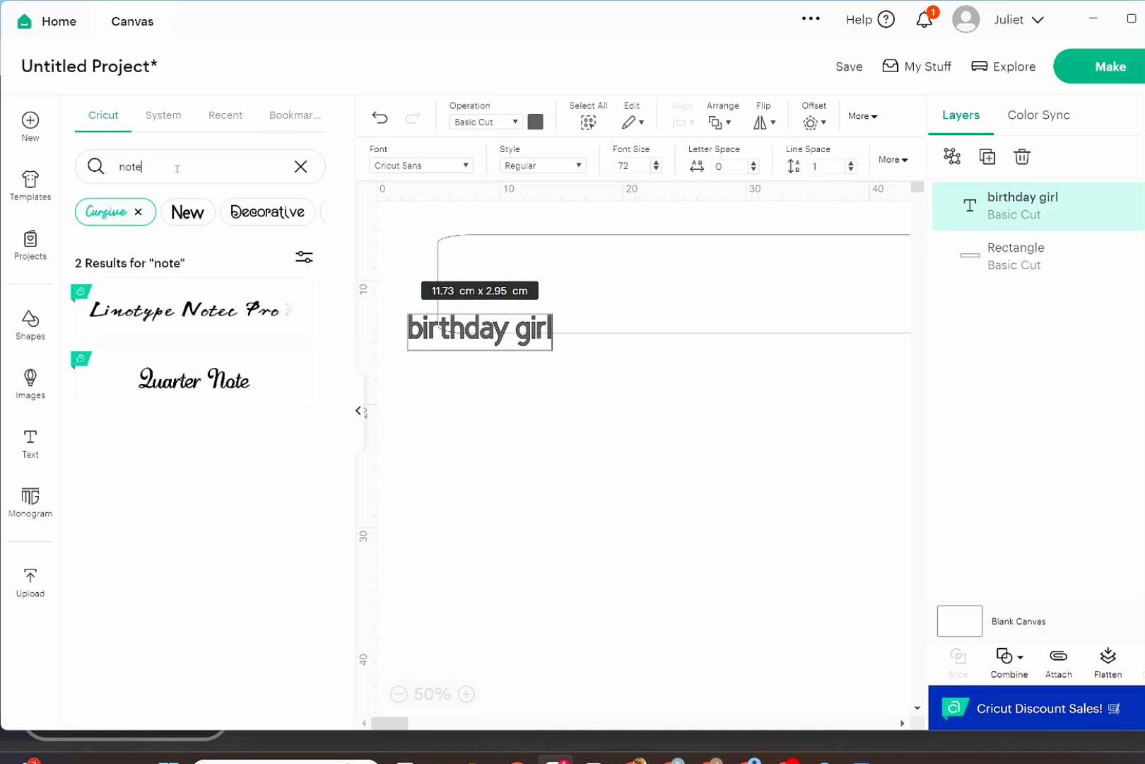
key(BackSpace)
key(BackSpace)
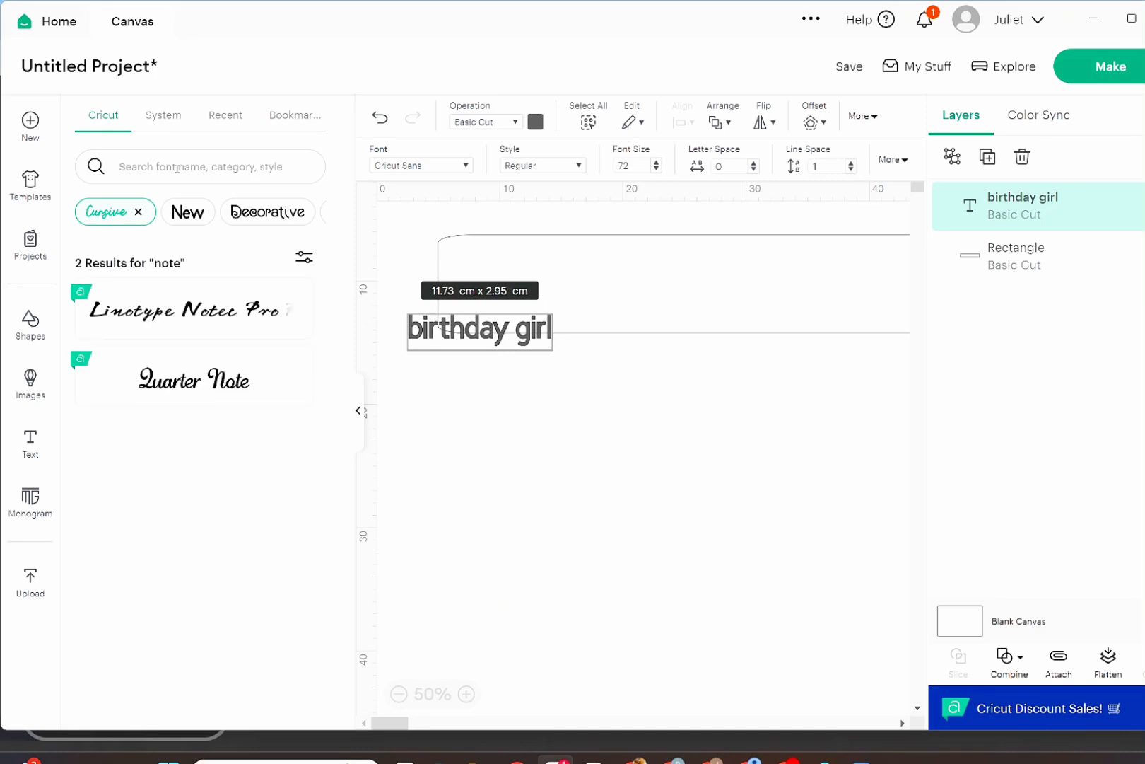
click(290, 116)
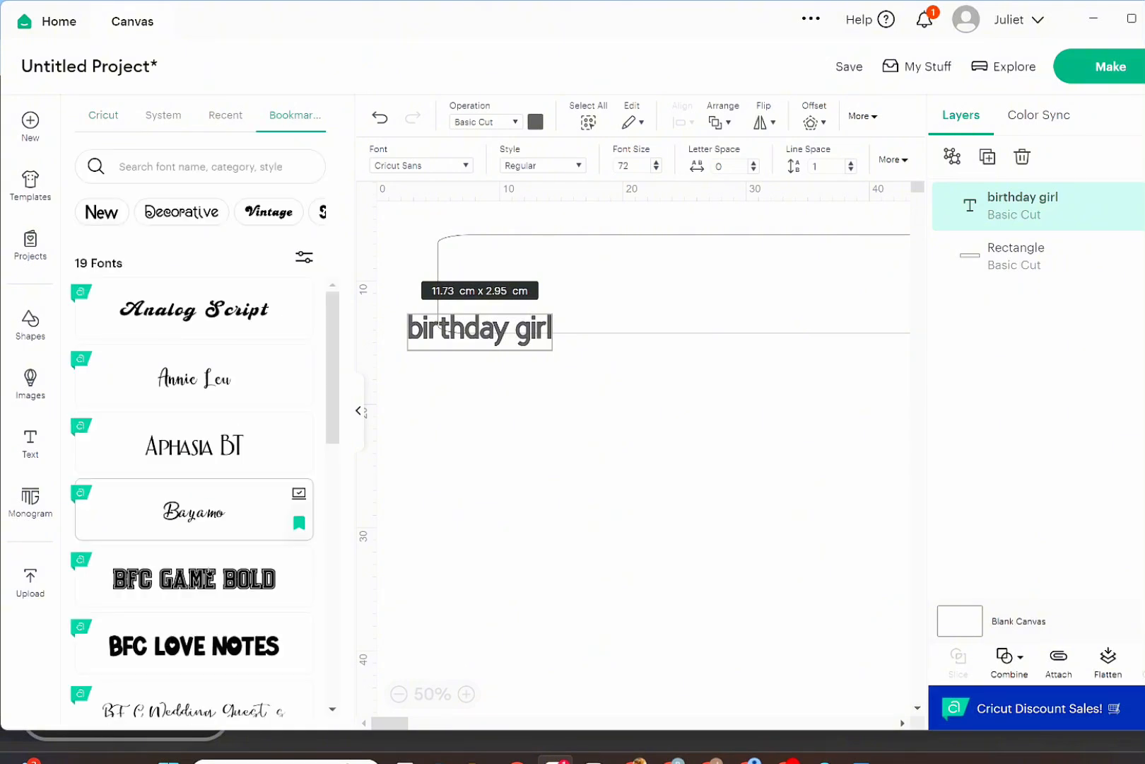
click(167, 654)
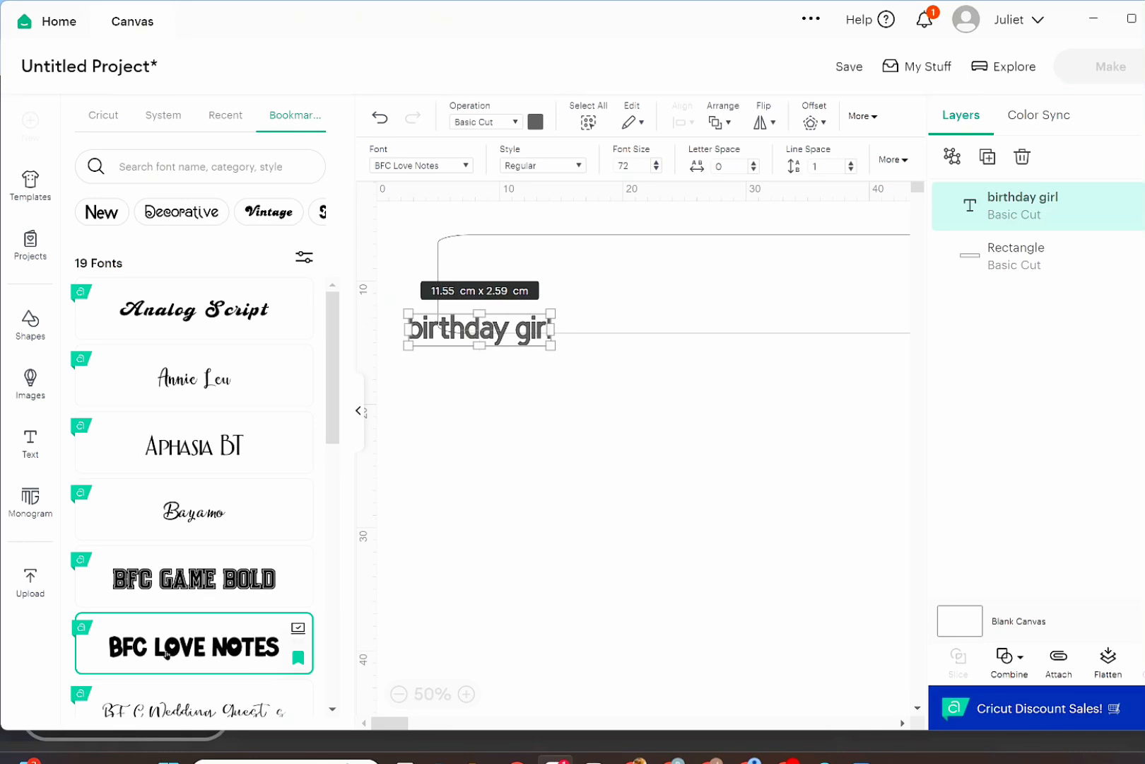
Enlarge the "birthday girl" text to about 47.6 × 6.9 cm and fit it inside the rectangle, stretching its width with proportions unlocked.
drag(284, 327, 512, 303)
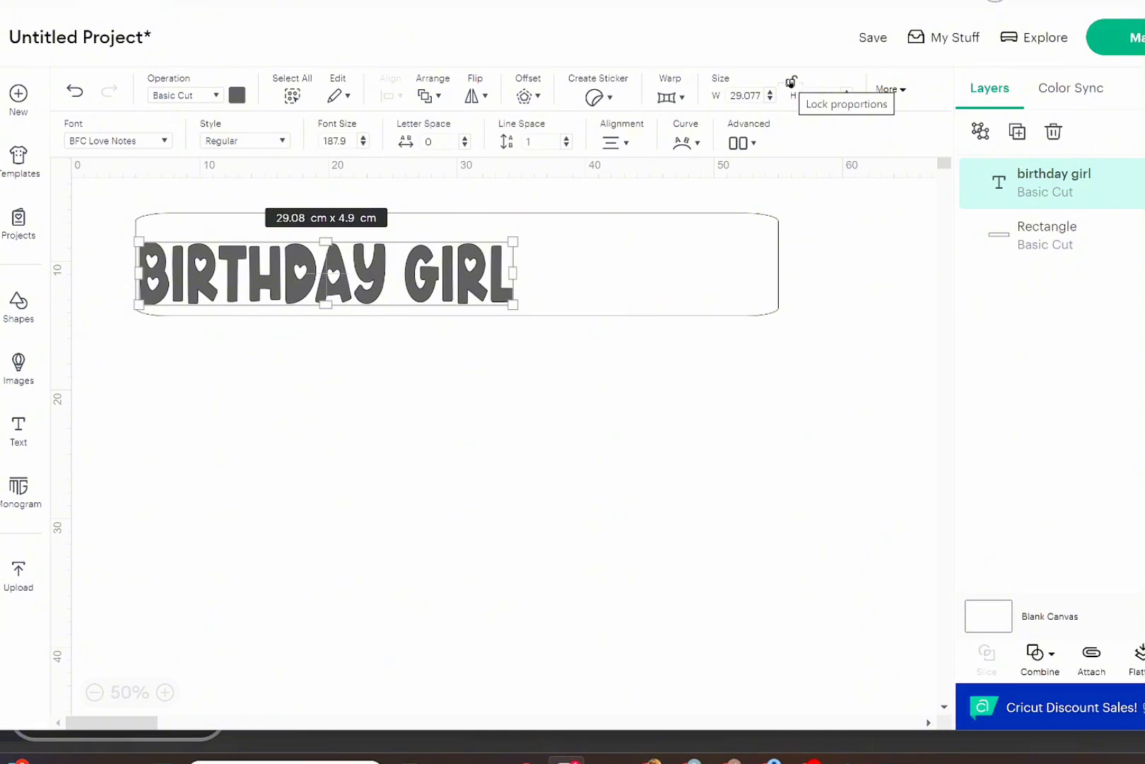
click(790, 82)
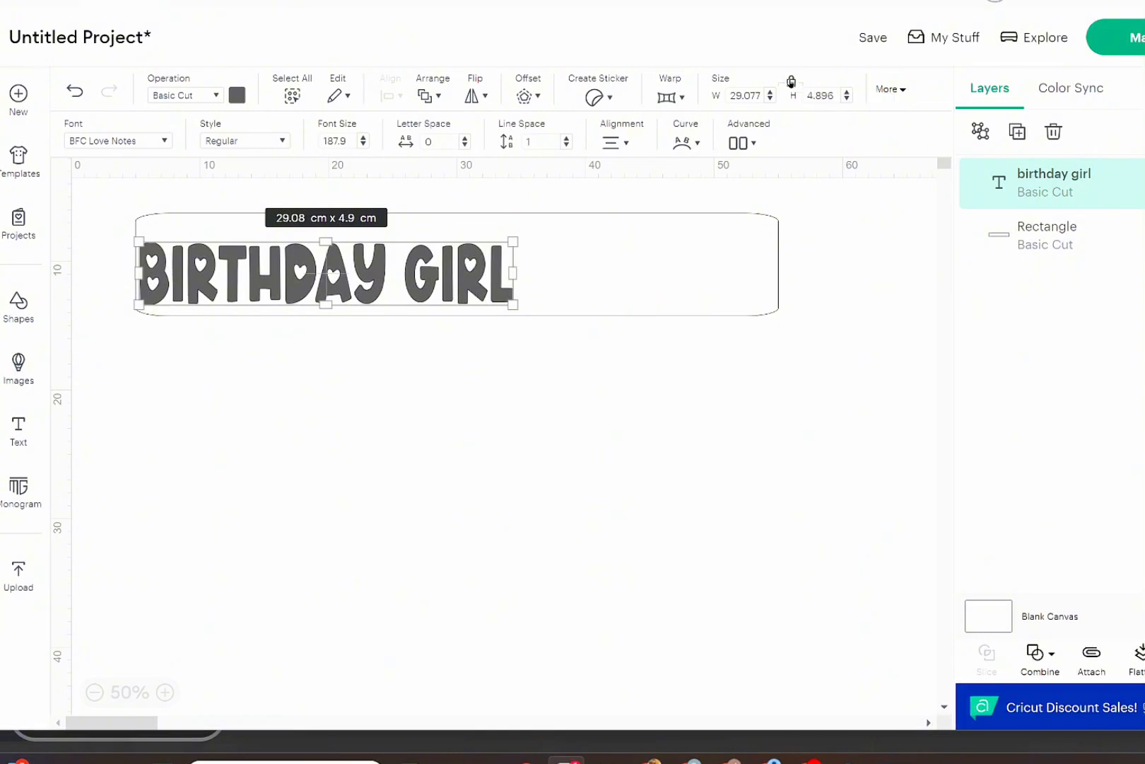
drag(439, 251, 484, 239)
drag(551, 286, 590, 299)
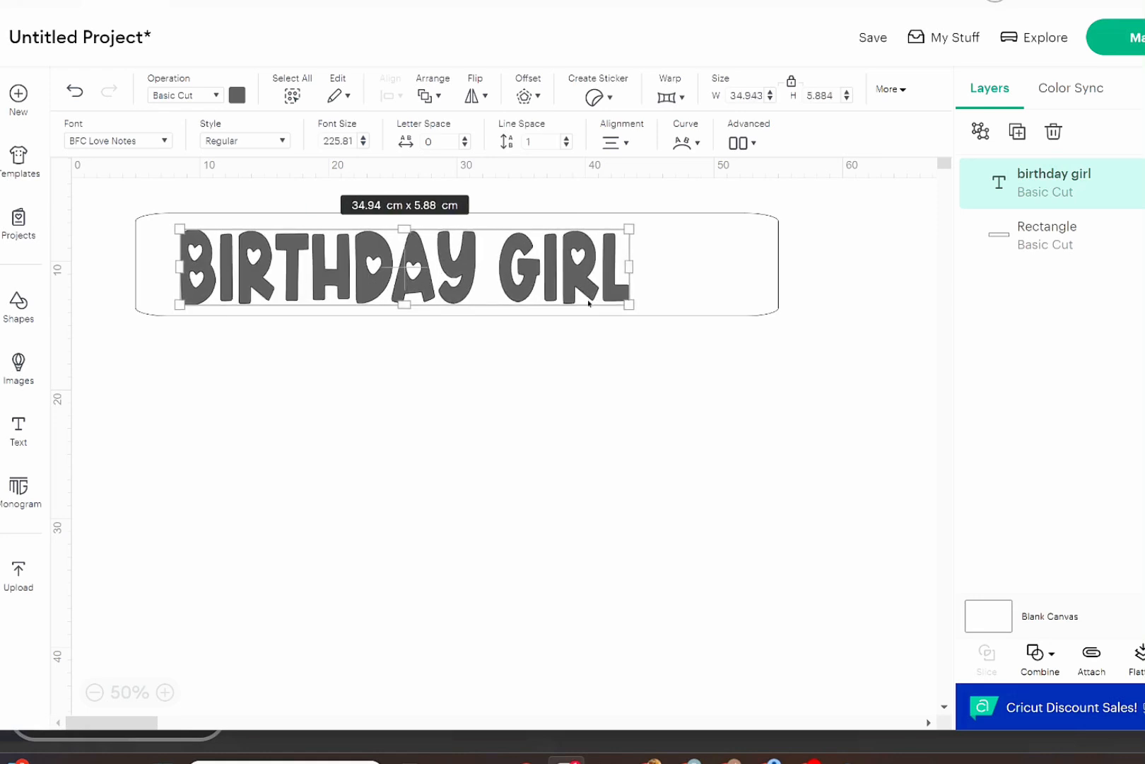
click(792, 82)
drag(636, 306, 759, 307)
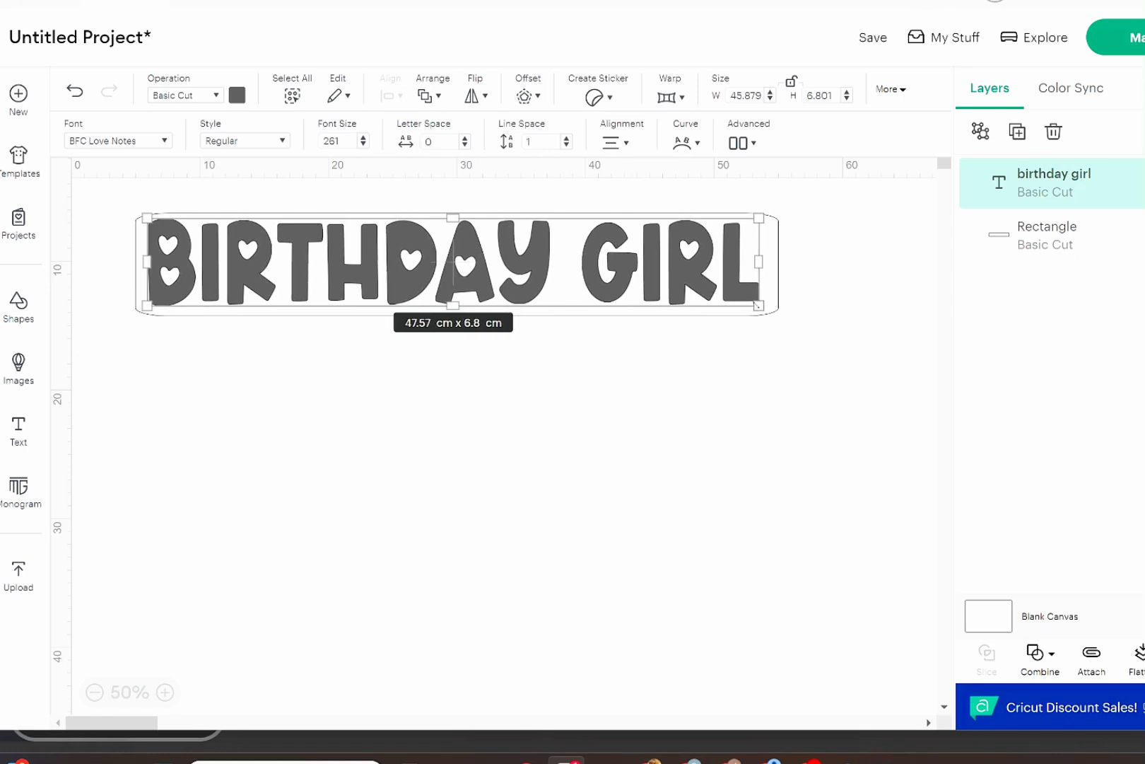
click(710, 432)
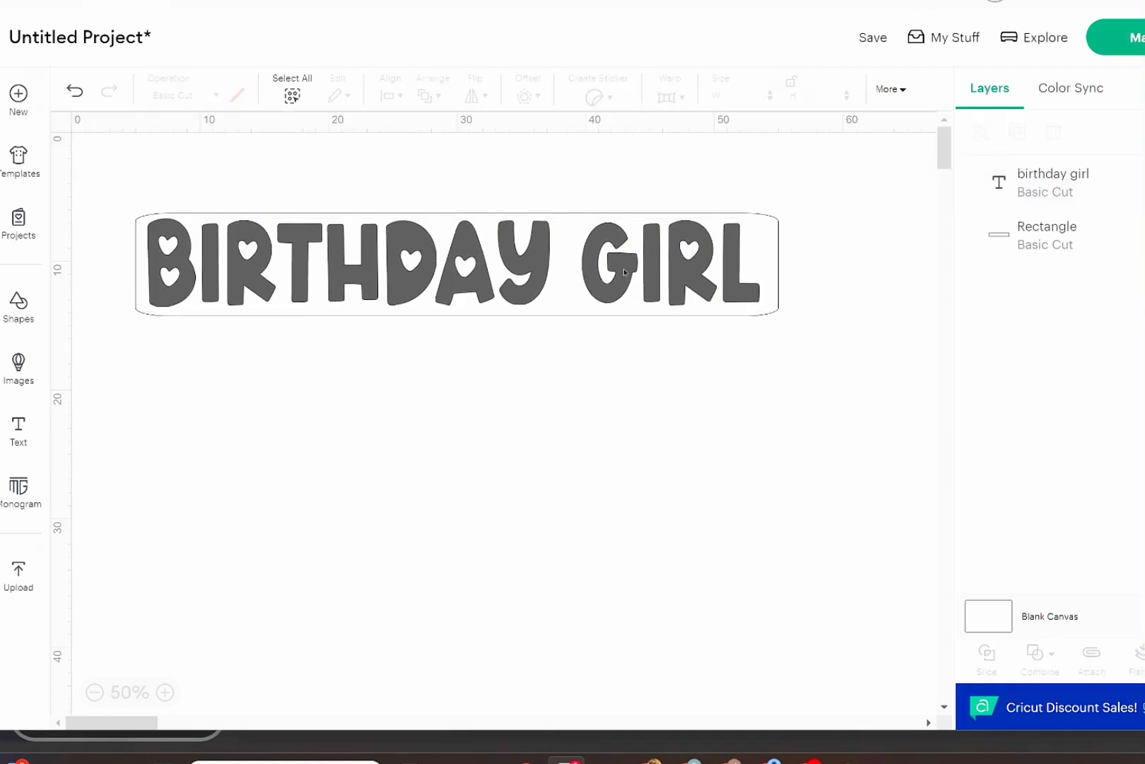
Move the "birthday girl" text below the rectangle and ungroup it into individual letters.
drag(626, 300, 630, 398)
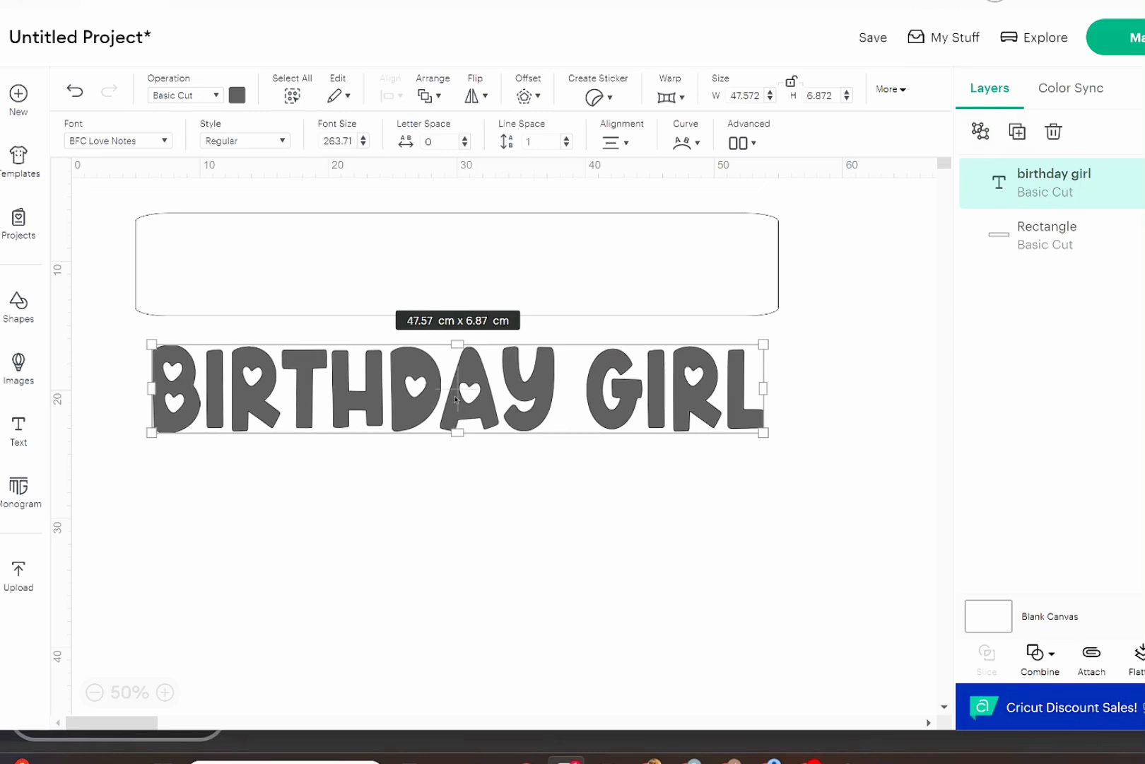
mouse_move(456, 400)
mouse_down()
mouse_move(507, 421)
mouse_move(402, 399)
mouse_move(441, 387)
mouse_move(452, 425)
mouse_up()
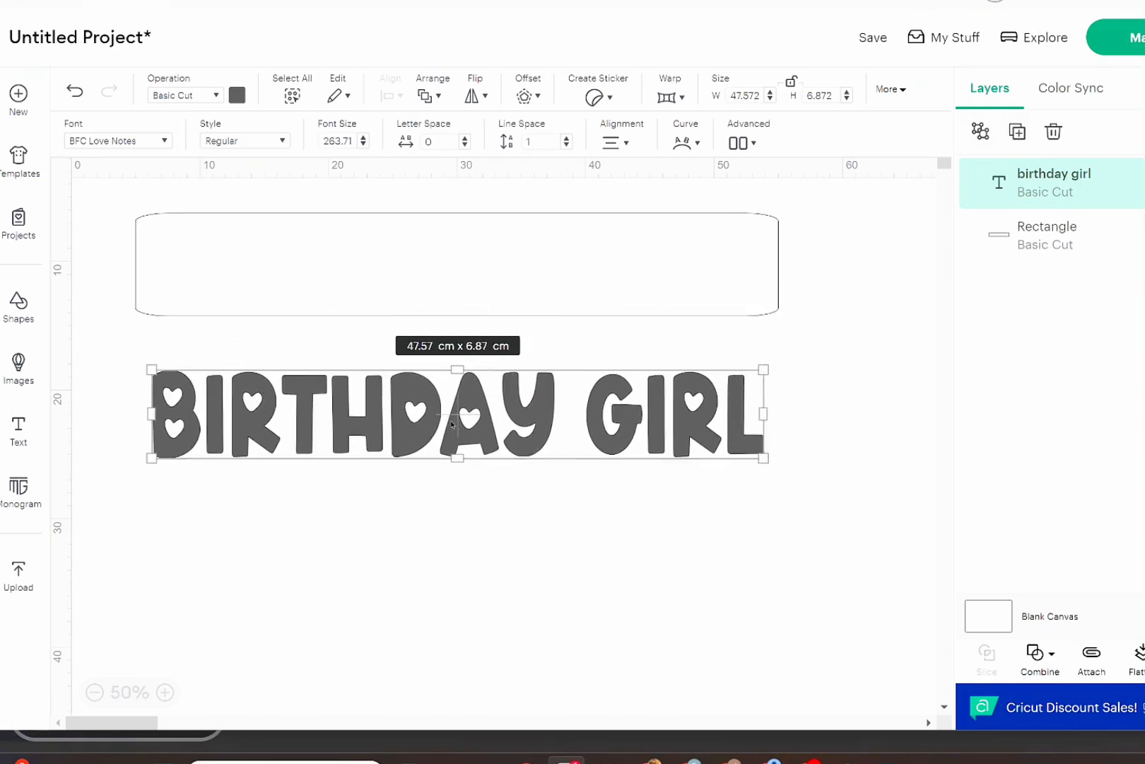
click(987, 138)
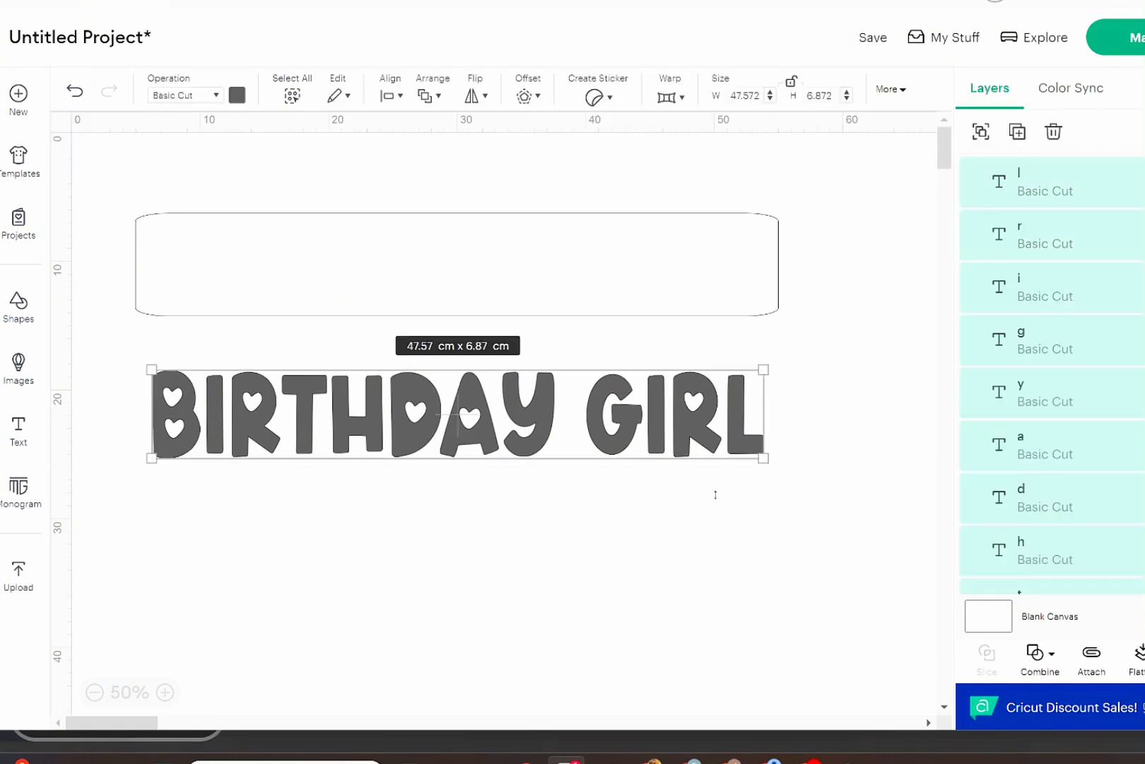
click(633, 525)
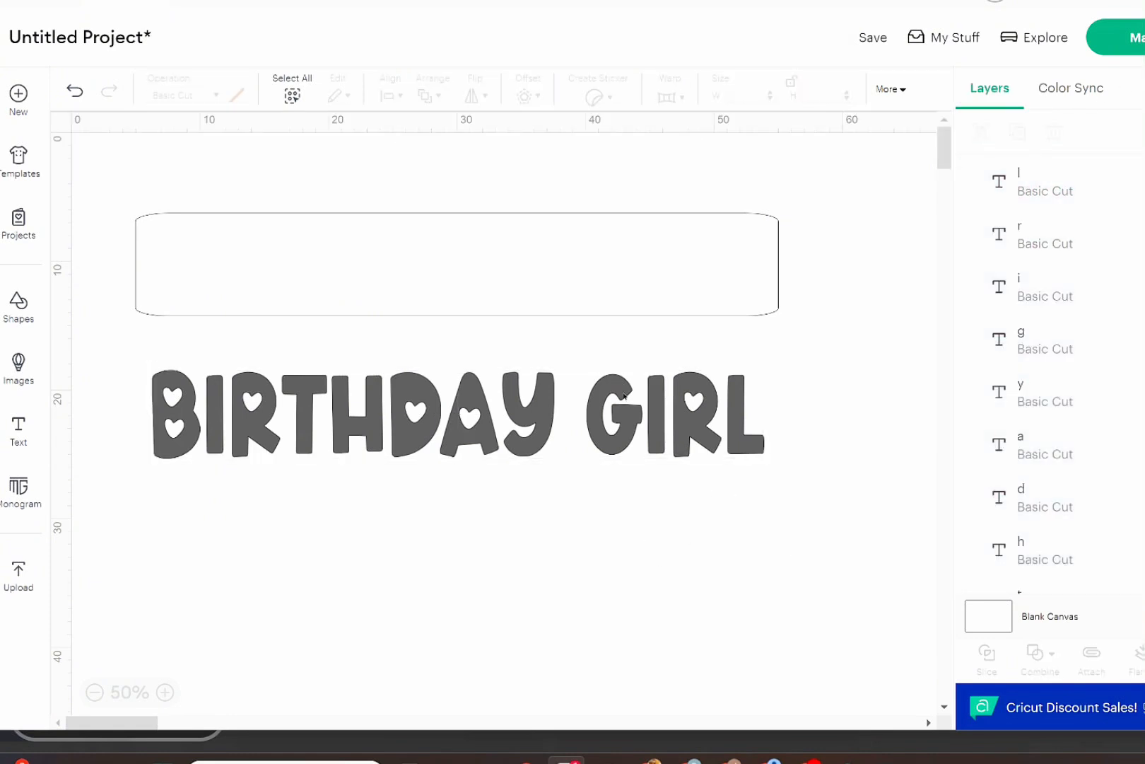
Move the four letters of "GIRL" together to the right to widen the gap between the two words.
click(624, 394)
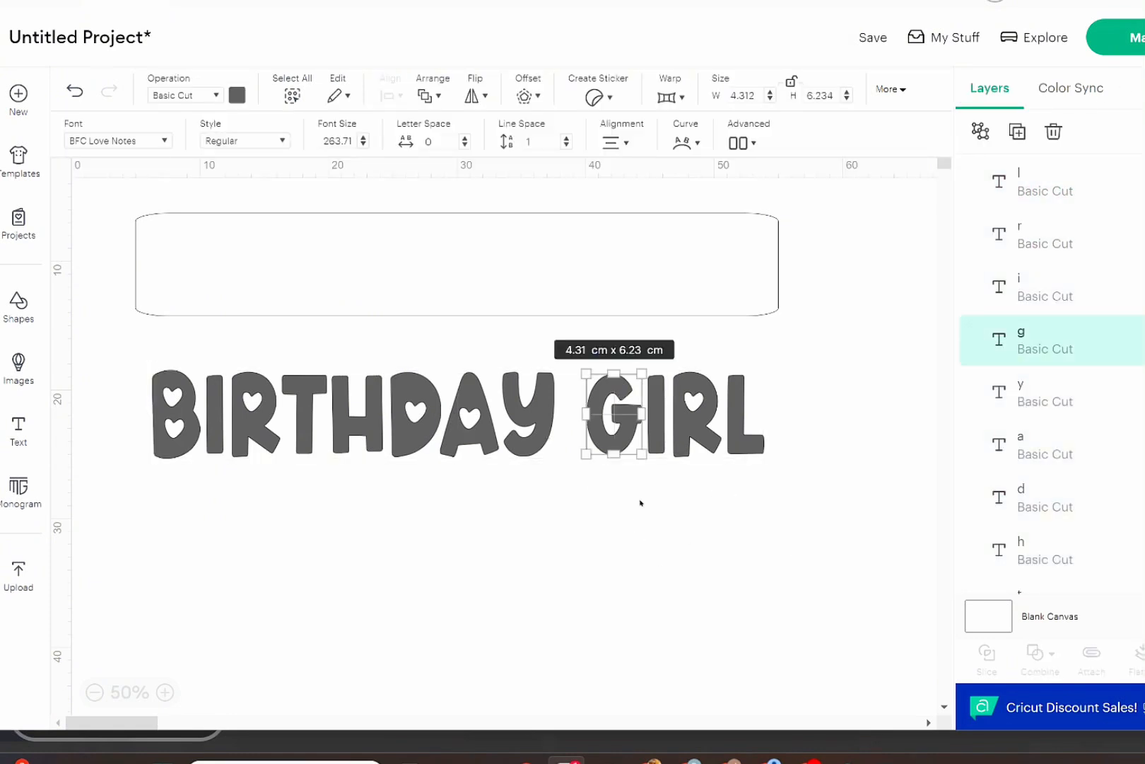
click(741, 539)
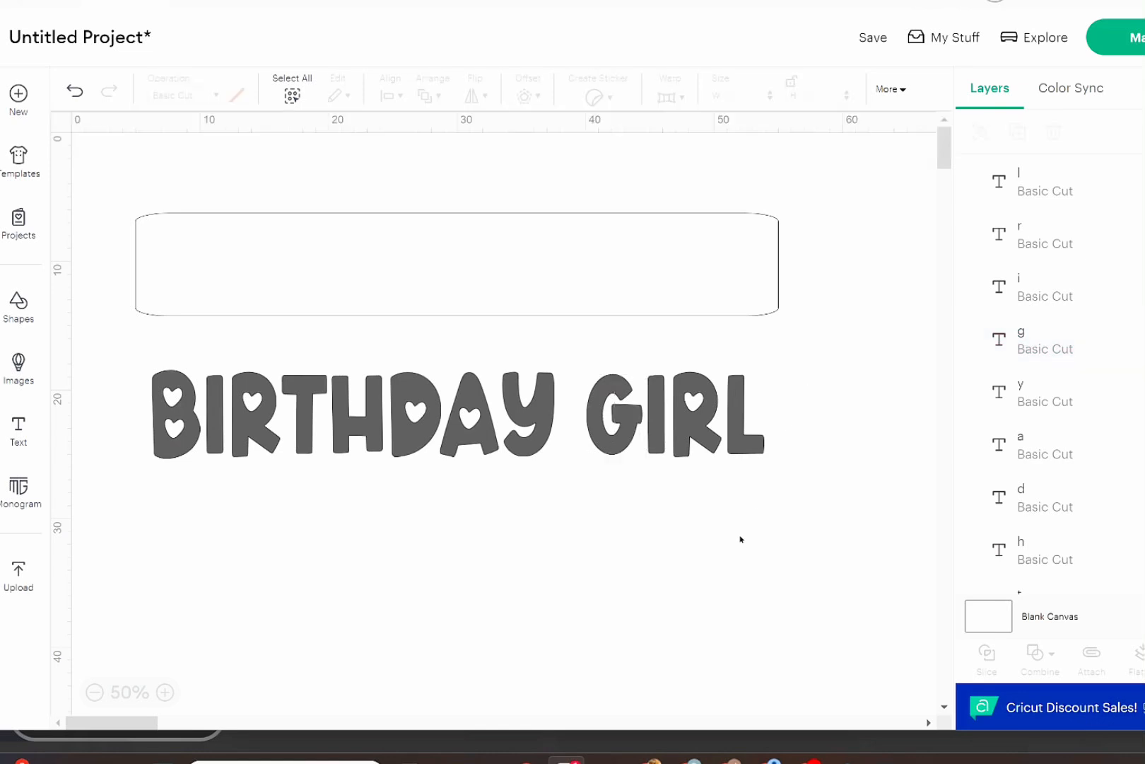
drag(584, 350, 757, 469)
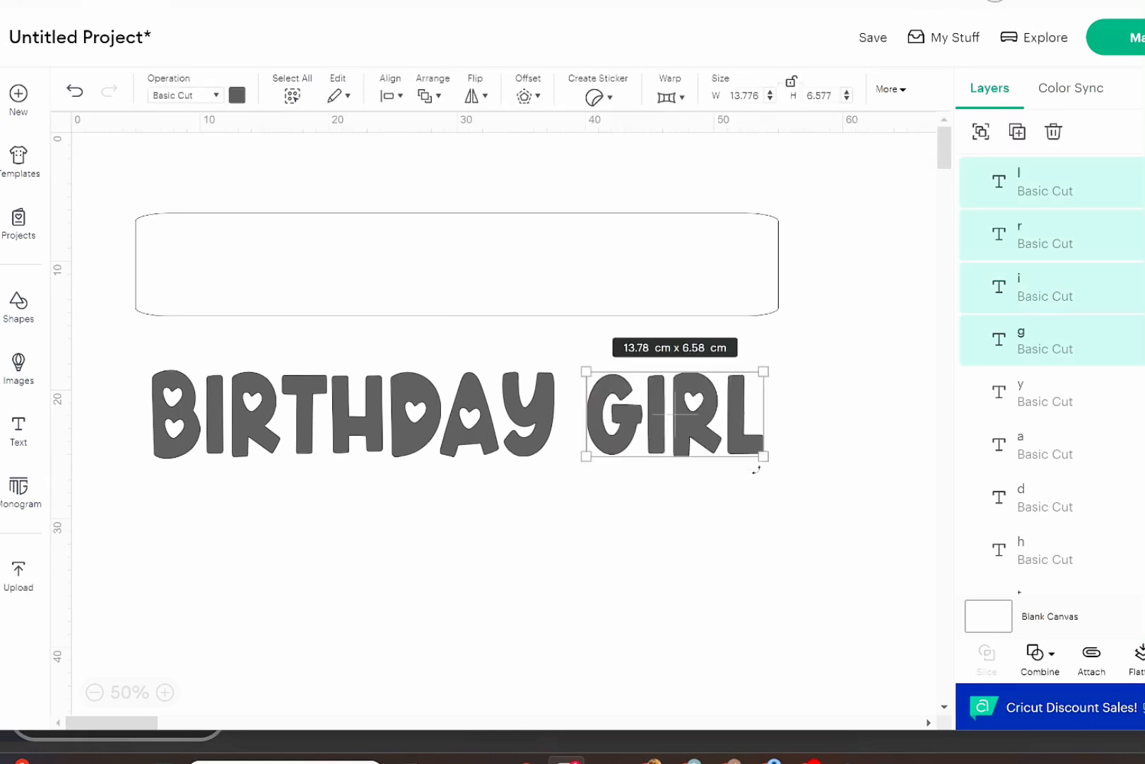
key(Right)
key(Right)
key(Right)
key(Right)
key(Right)
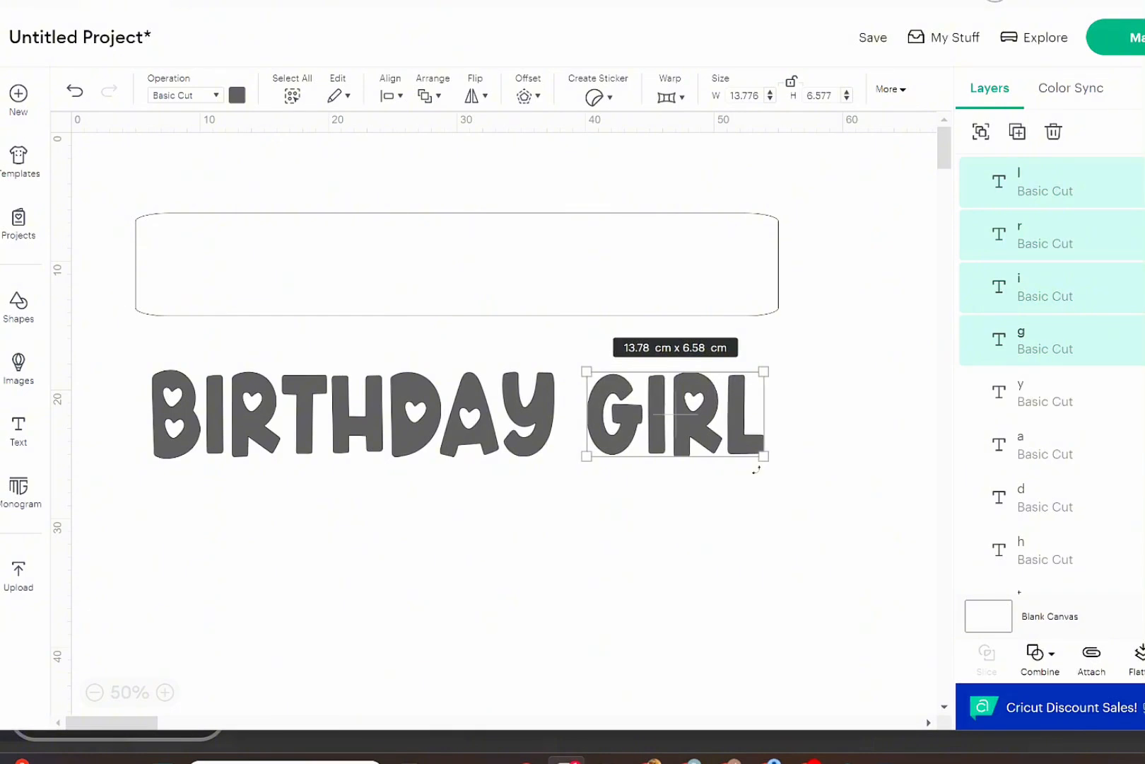
key(Right)
key(Right)
key(Right)
key(Right)
key(Right)
key(Right)
key(Right)
key(Right)
key(Right)
key(Right)
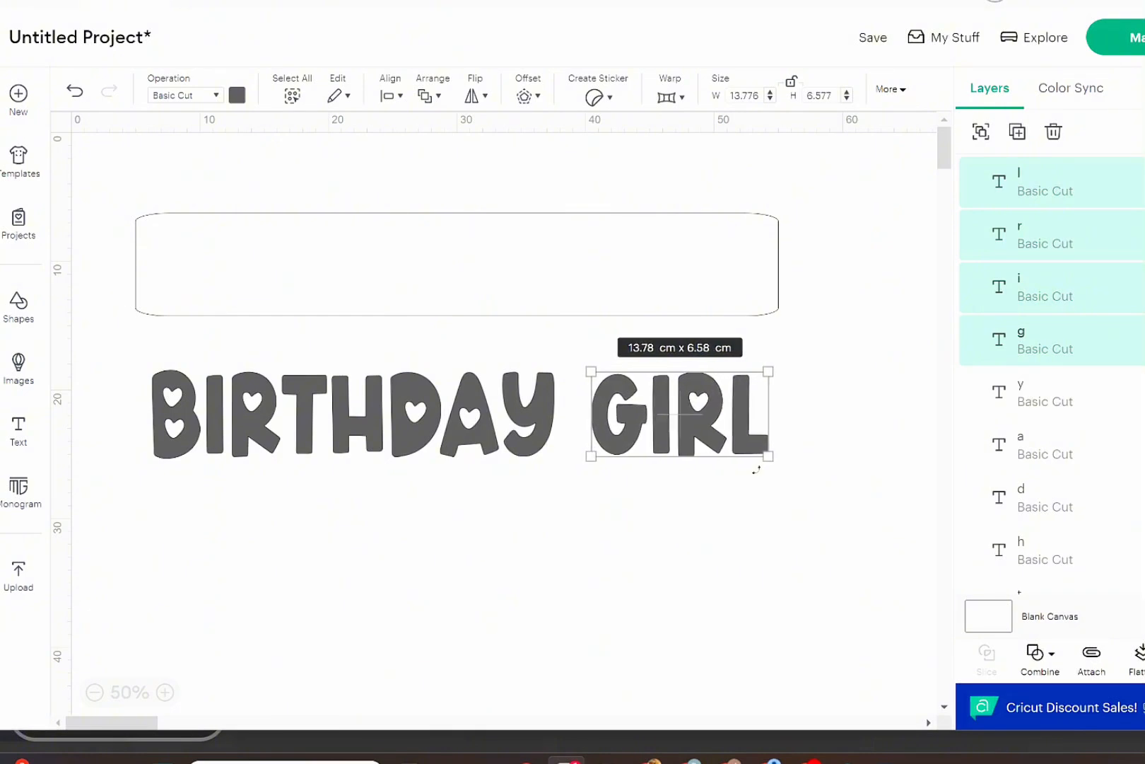
key(Right)
key(Right)
key(Right)
key(Right)
key(Right)
key(Right)
key(Right)
key(Right)
key(Right)
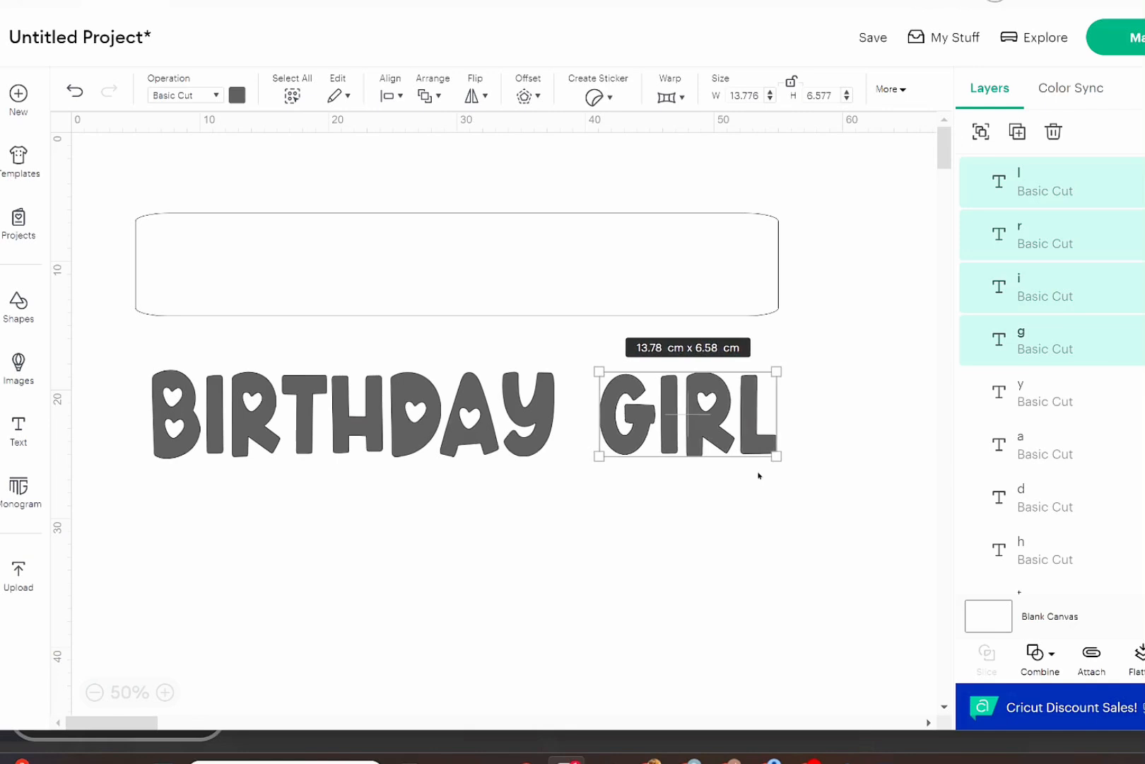
key(Right)
key(Right)
key(Right)
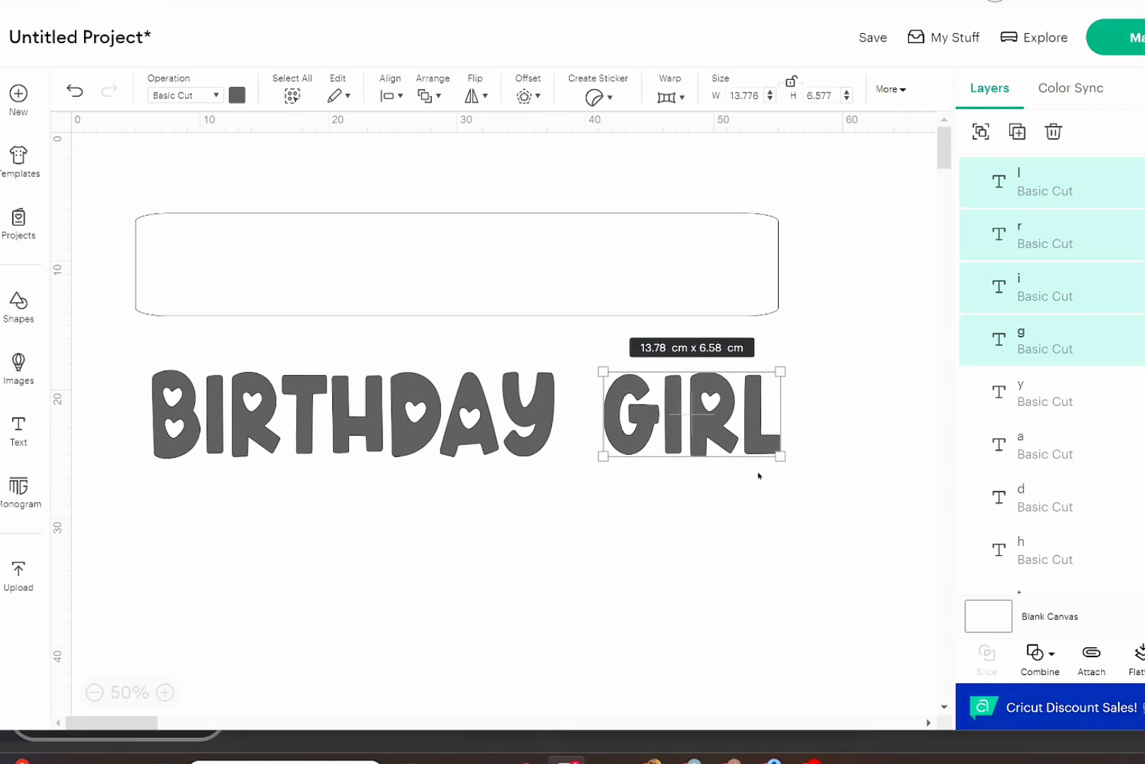
click(502, 591)
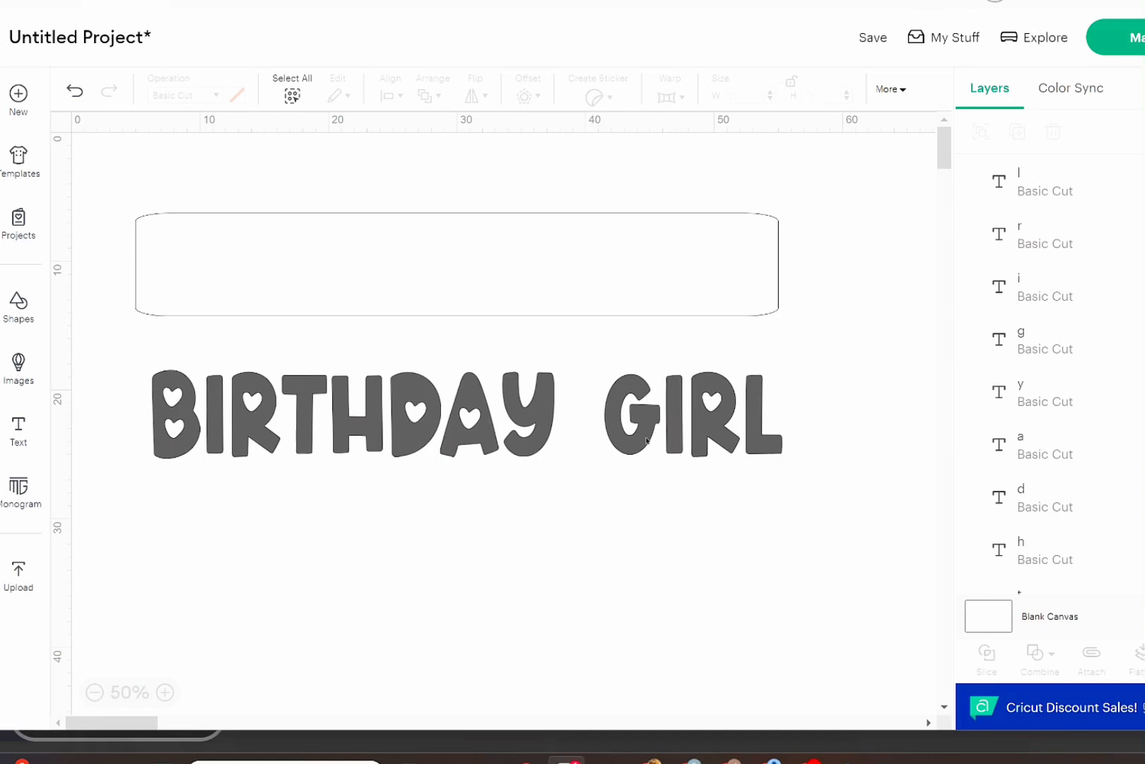
Group all the "birthday girl" letters and place the group inside the rectangle.
drag(601, 348, 783, 491)
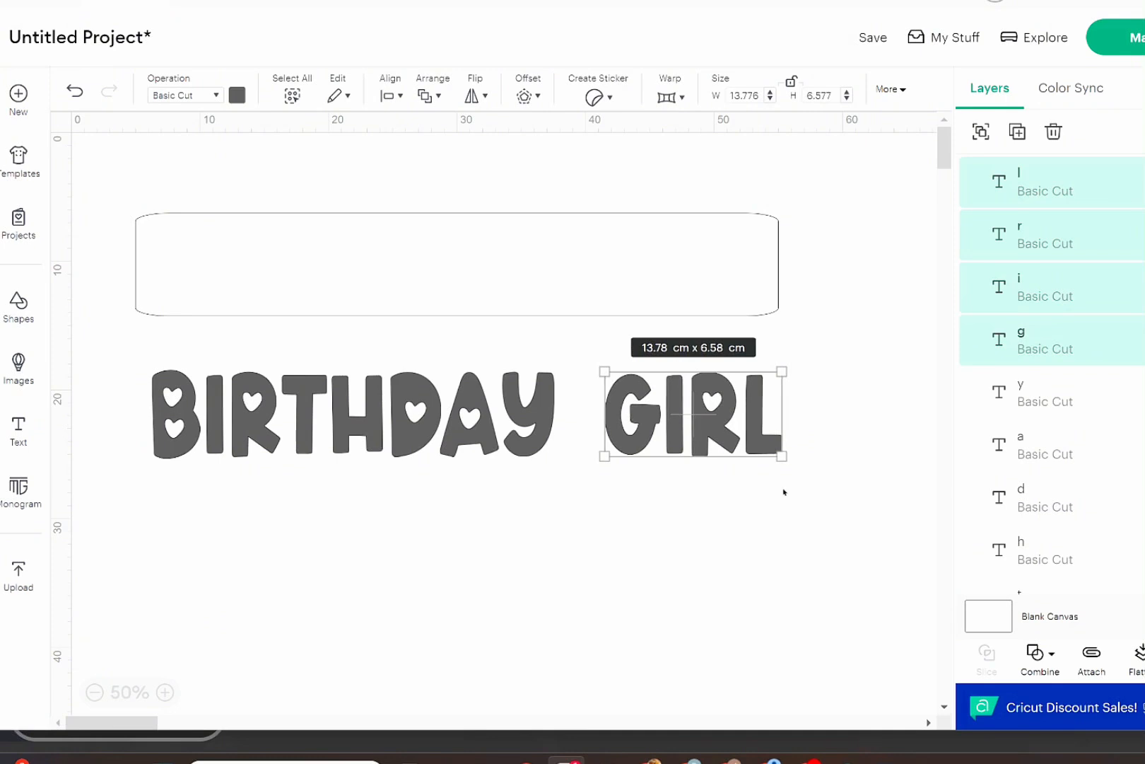
click(562, 588)
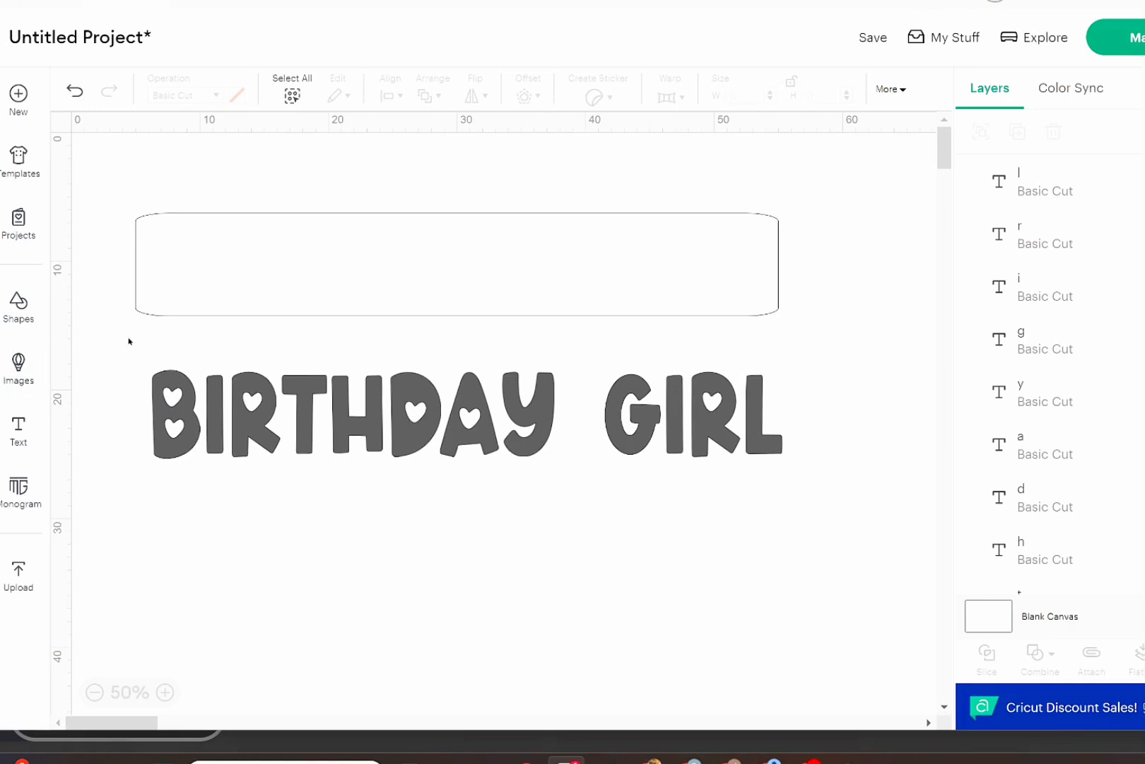
drag(129, 340, 820, 492)
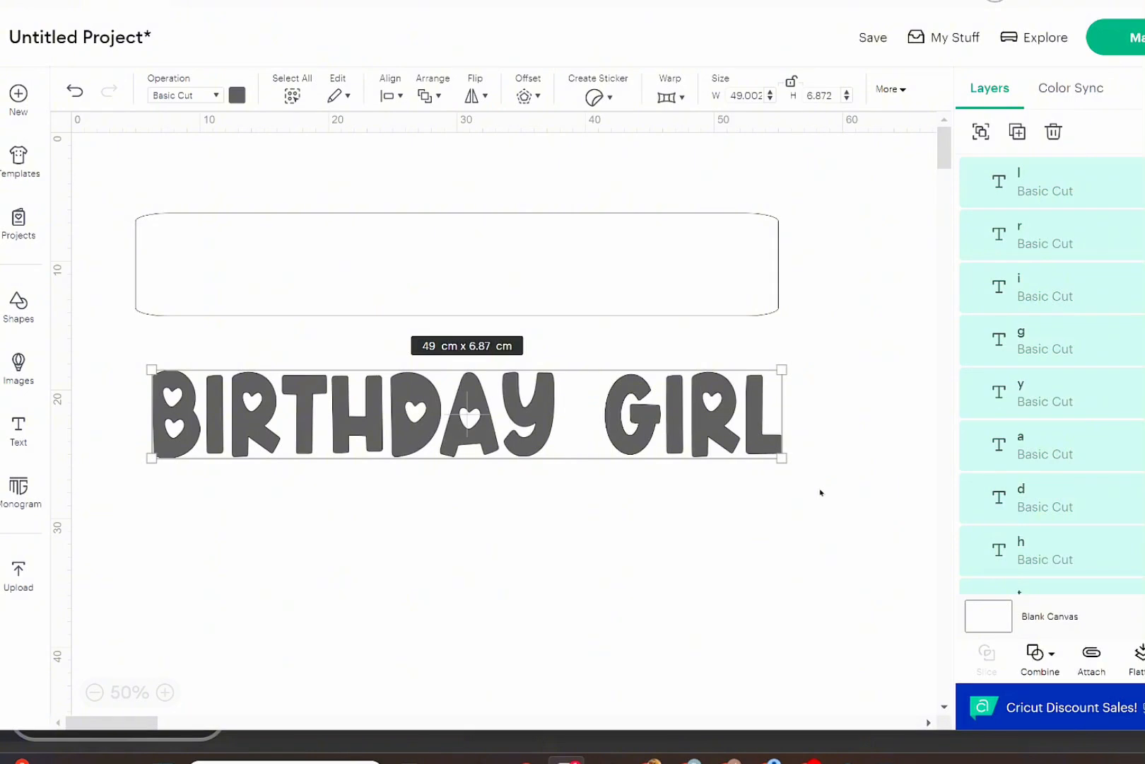
click(981, 132)
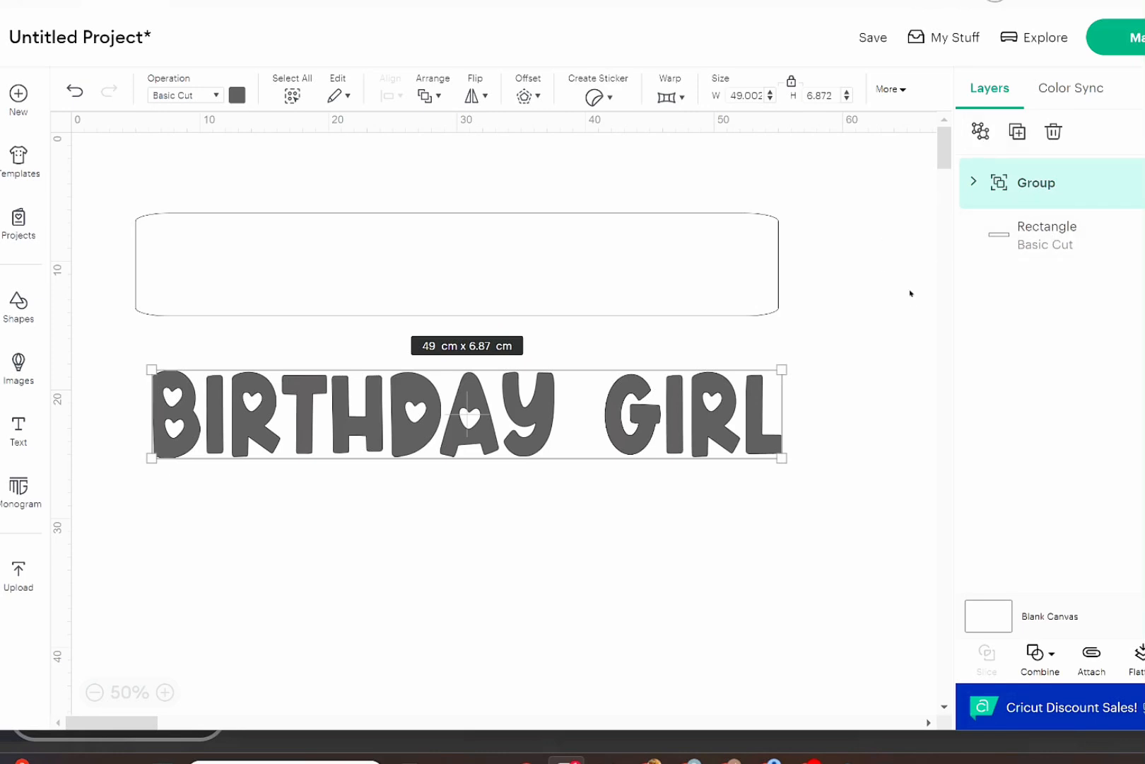
click(568, 572)
drag(625, 448, 619, 298)
click(644, 511)
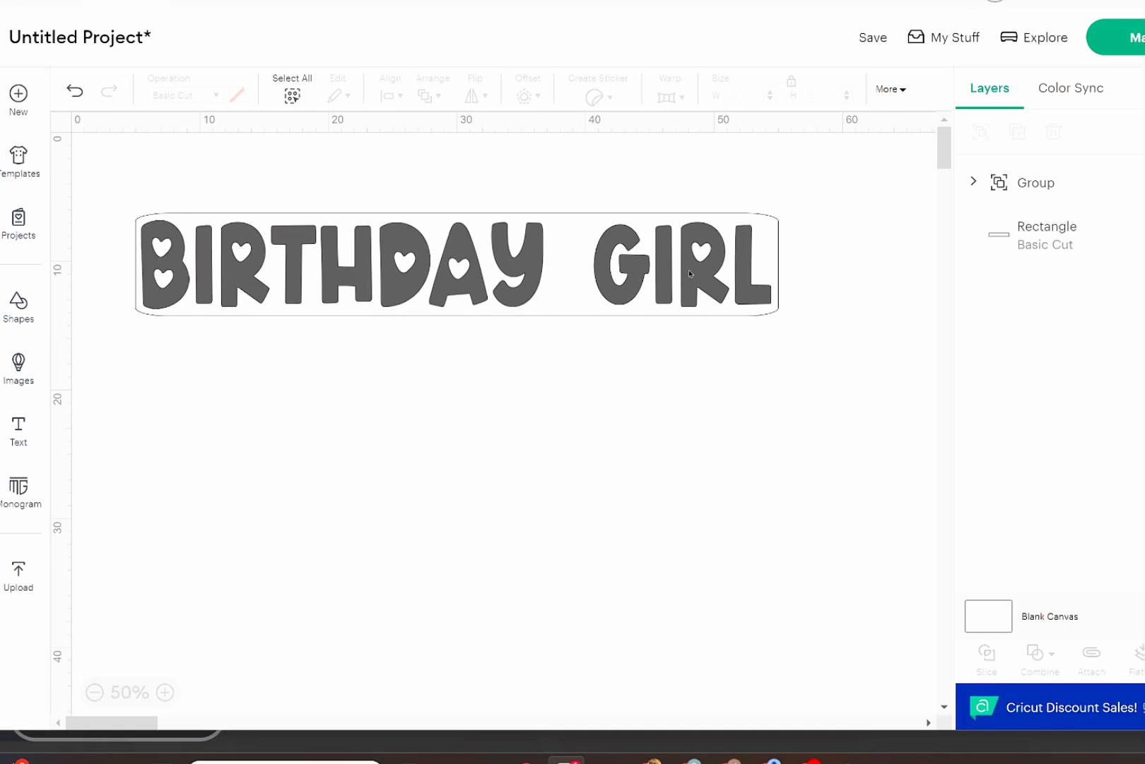
Move the lettering group below the rectangle and delete the rectangle.
drag(690, 273, 681, 385)
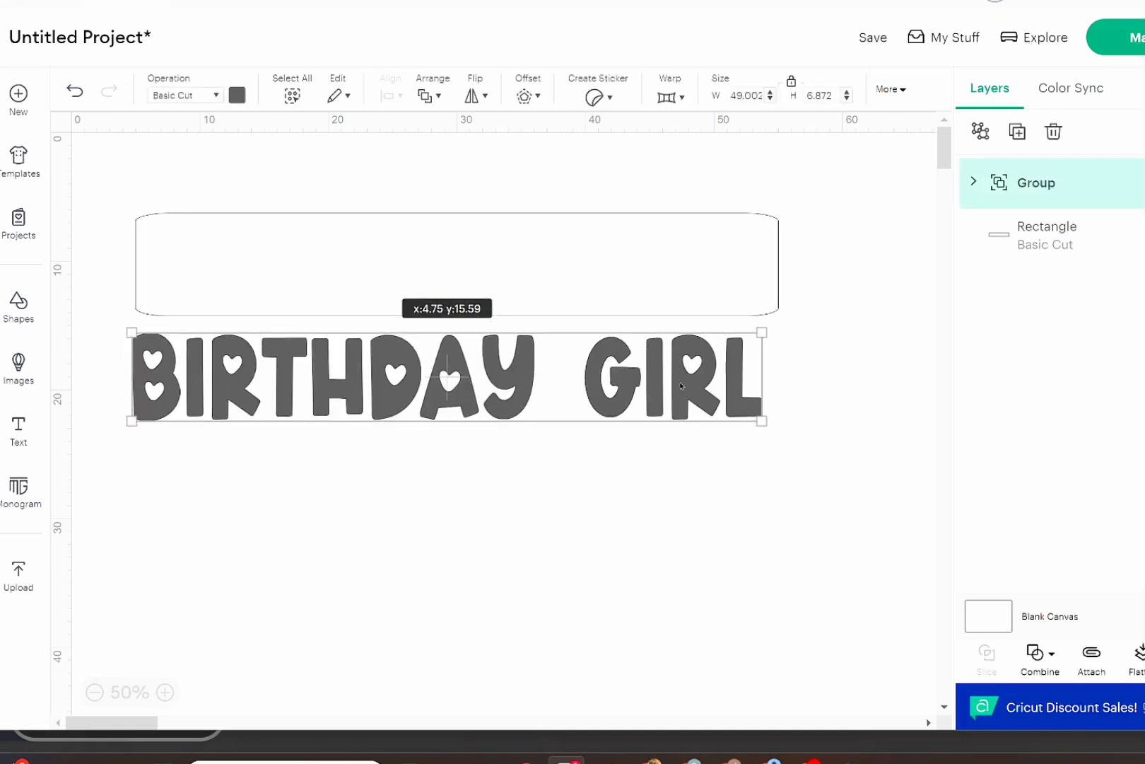
click(669, 282)
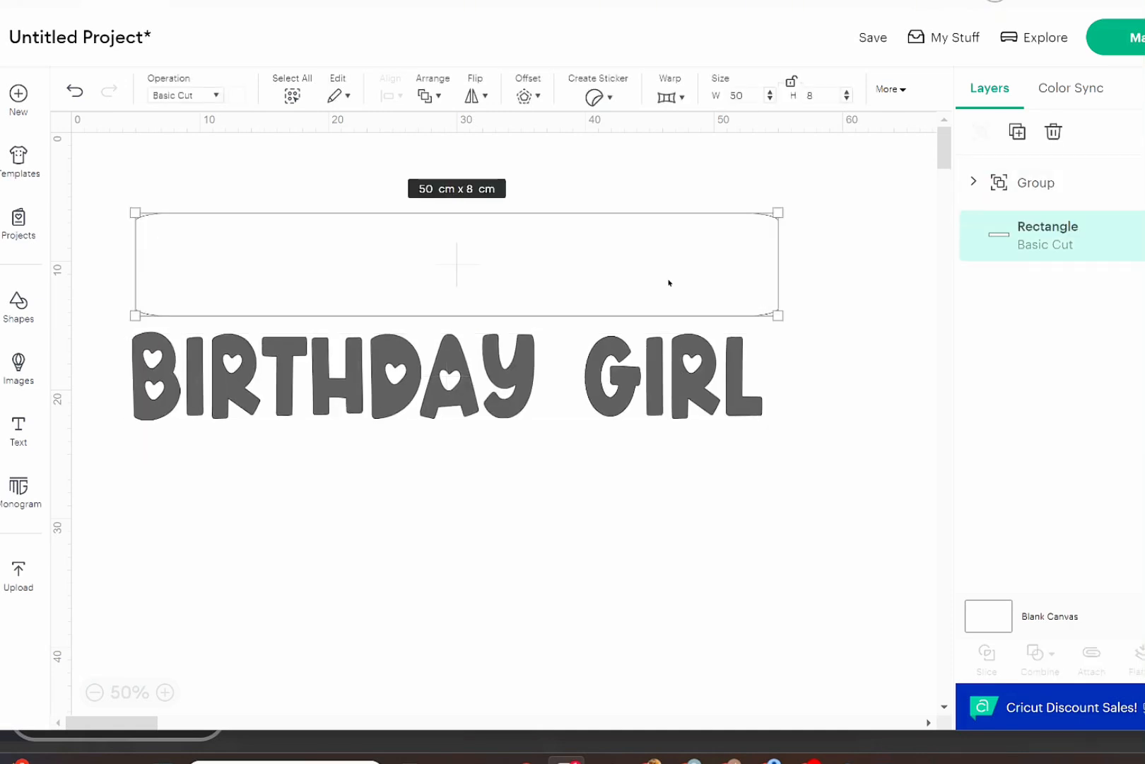
key(Delete)
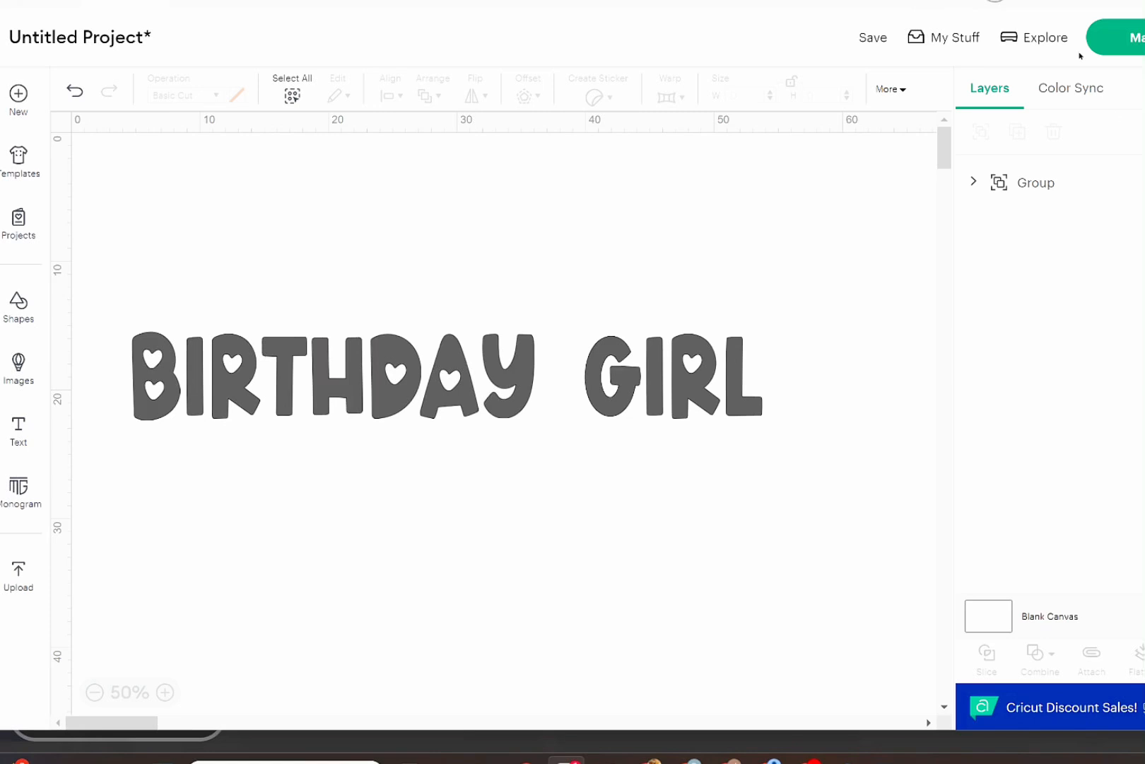
Preview the cut layout on the mat without saving the project, and return to the canvas.
click(1100, 41)
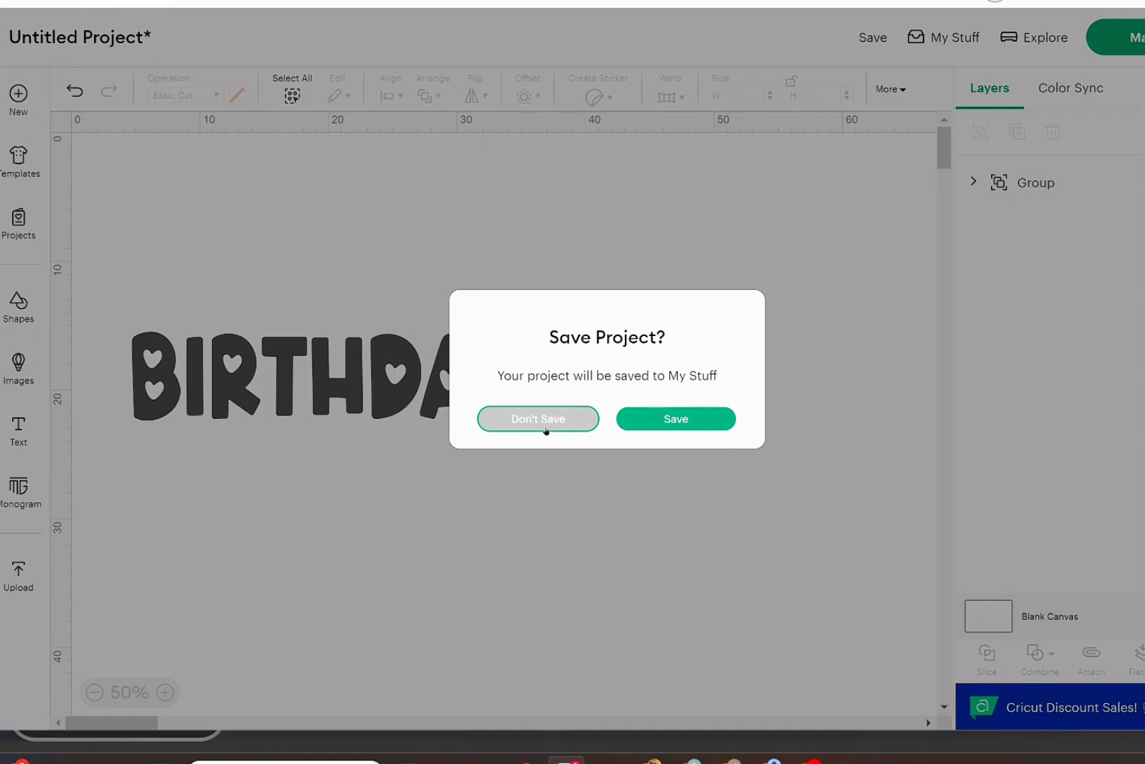
click(538, 423)
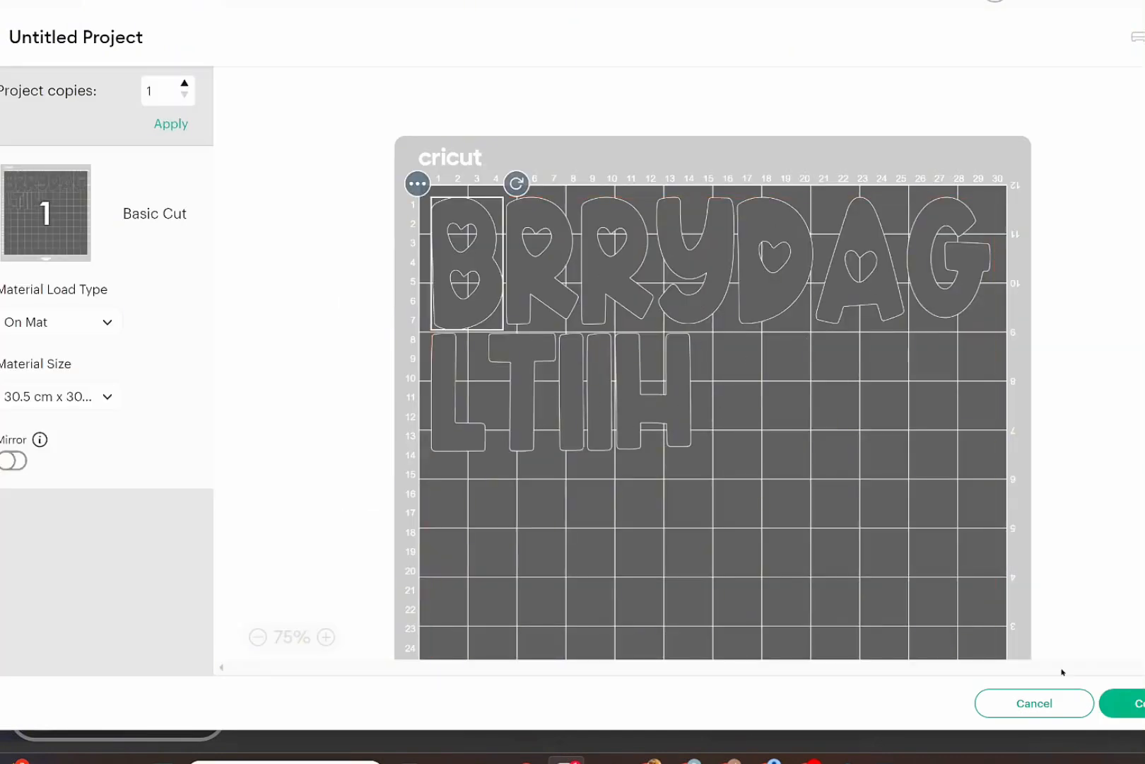
click(1045, 716)
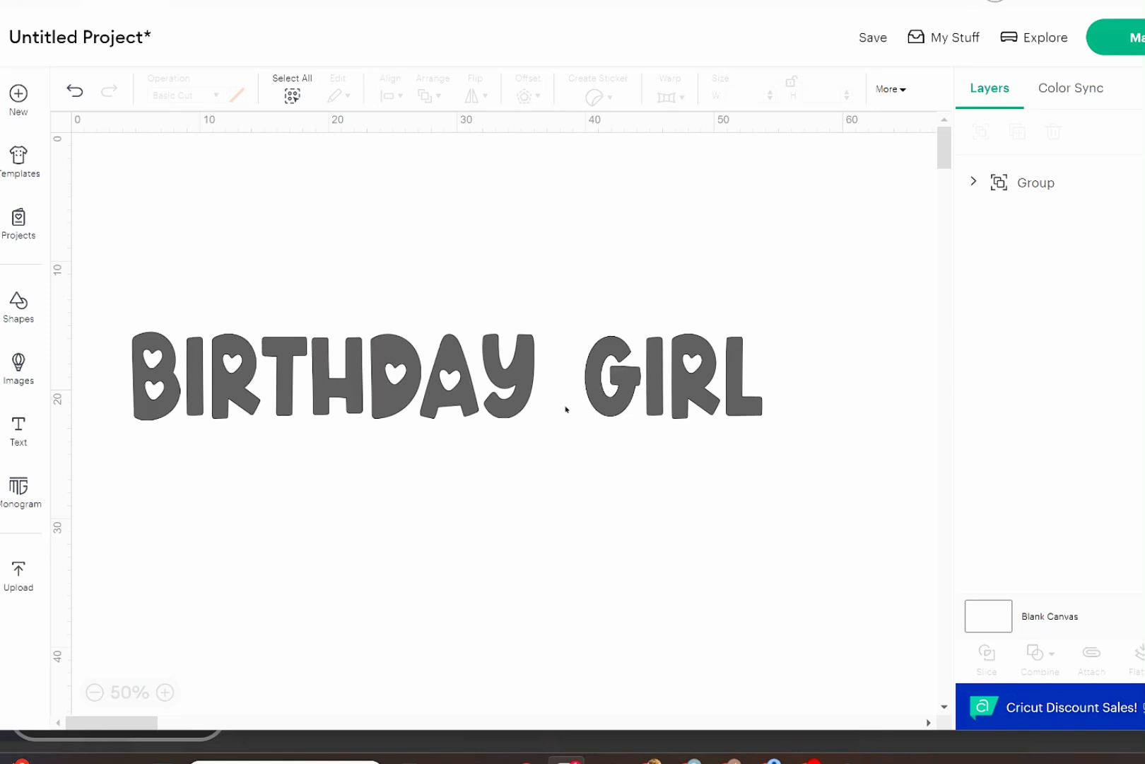
Shift the "birthday girl" group slightly to the right and ungroup it into individual letters.
drag(321, 364, 359, 364)
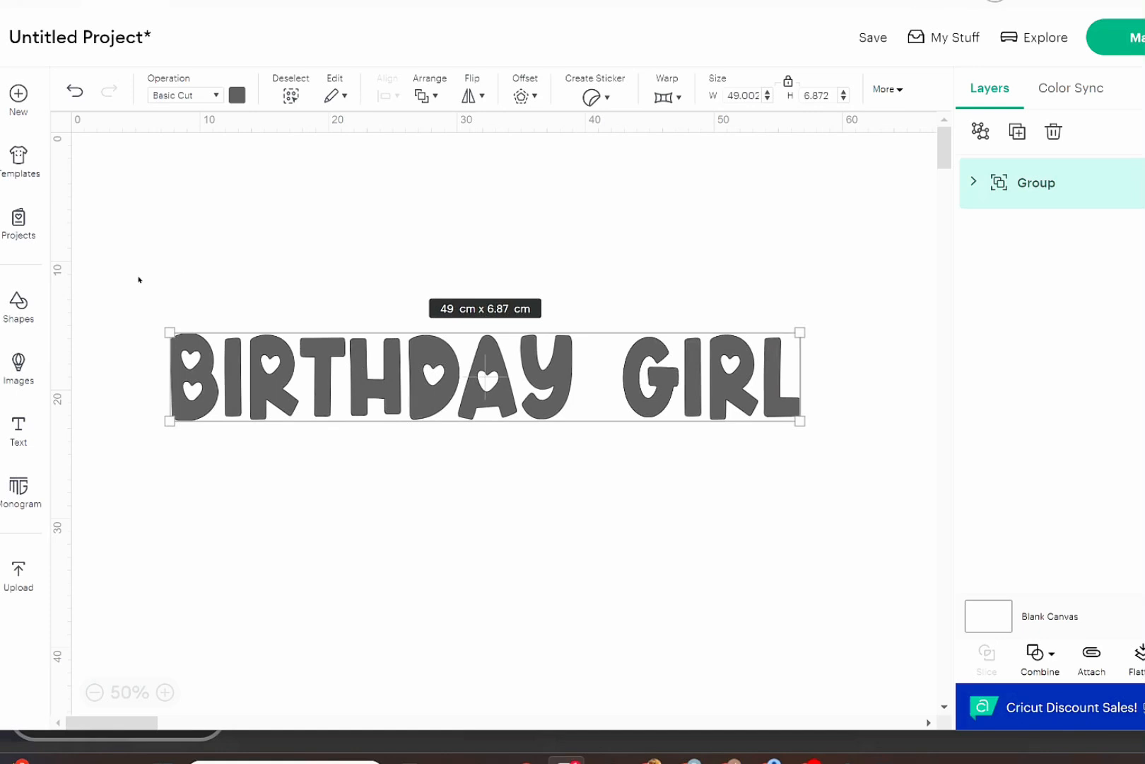
drag(157, 275, 842, 480)
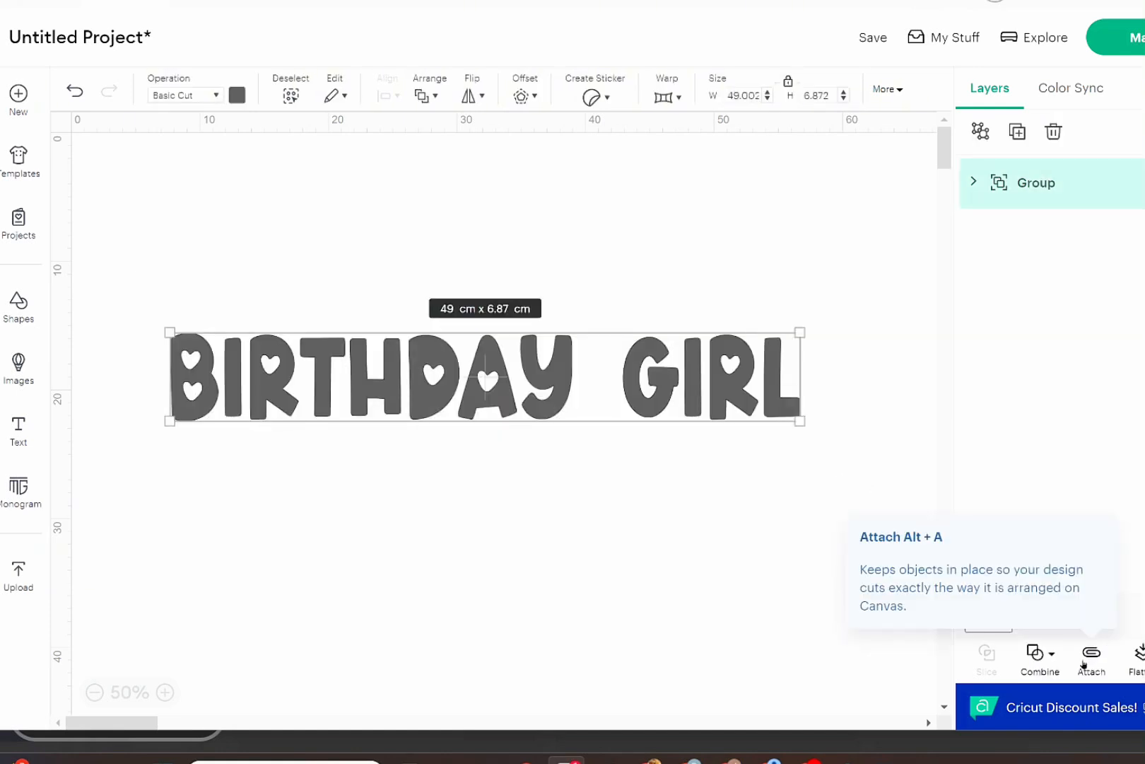
click(596, 633)
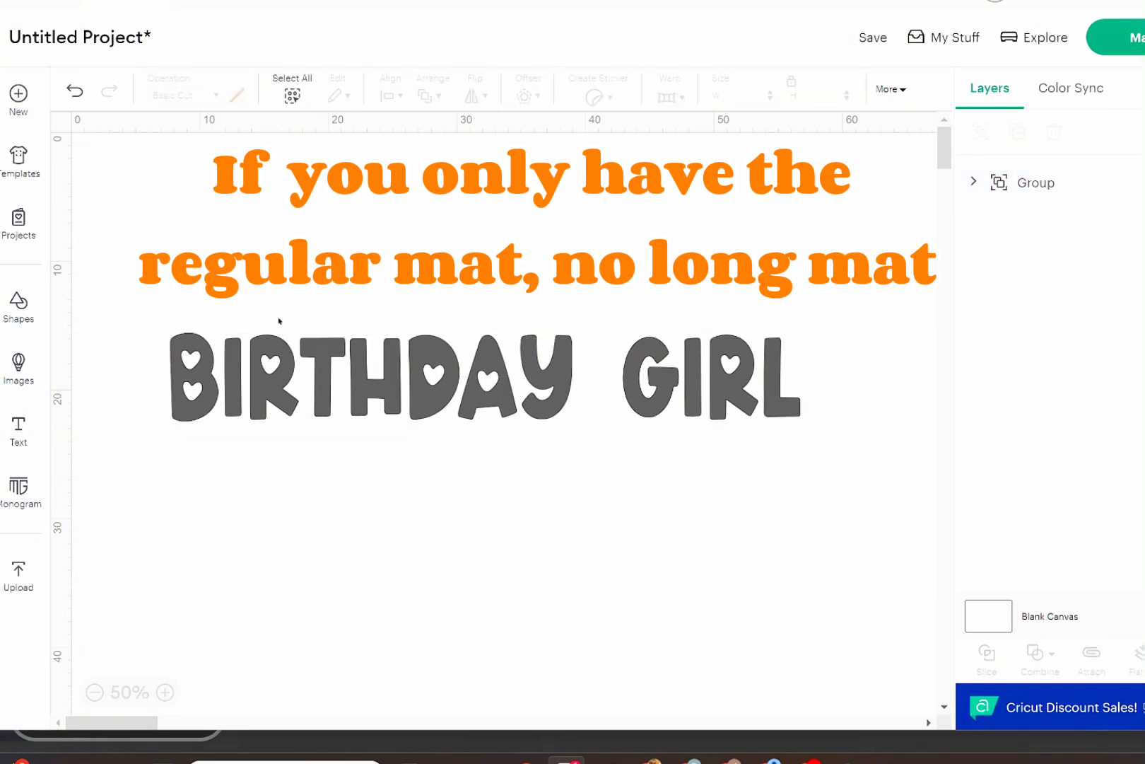
drag(163, 309, 790, 476)
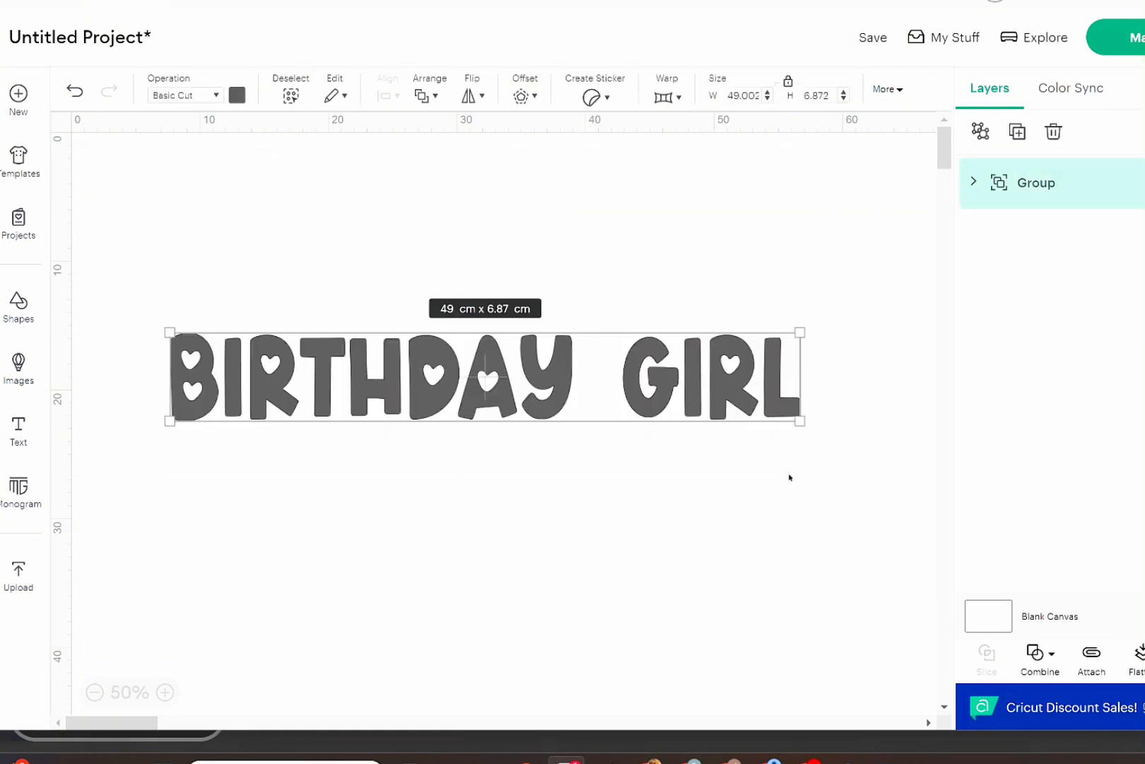
click(980, 131)
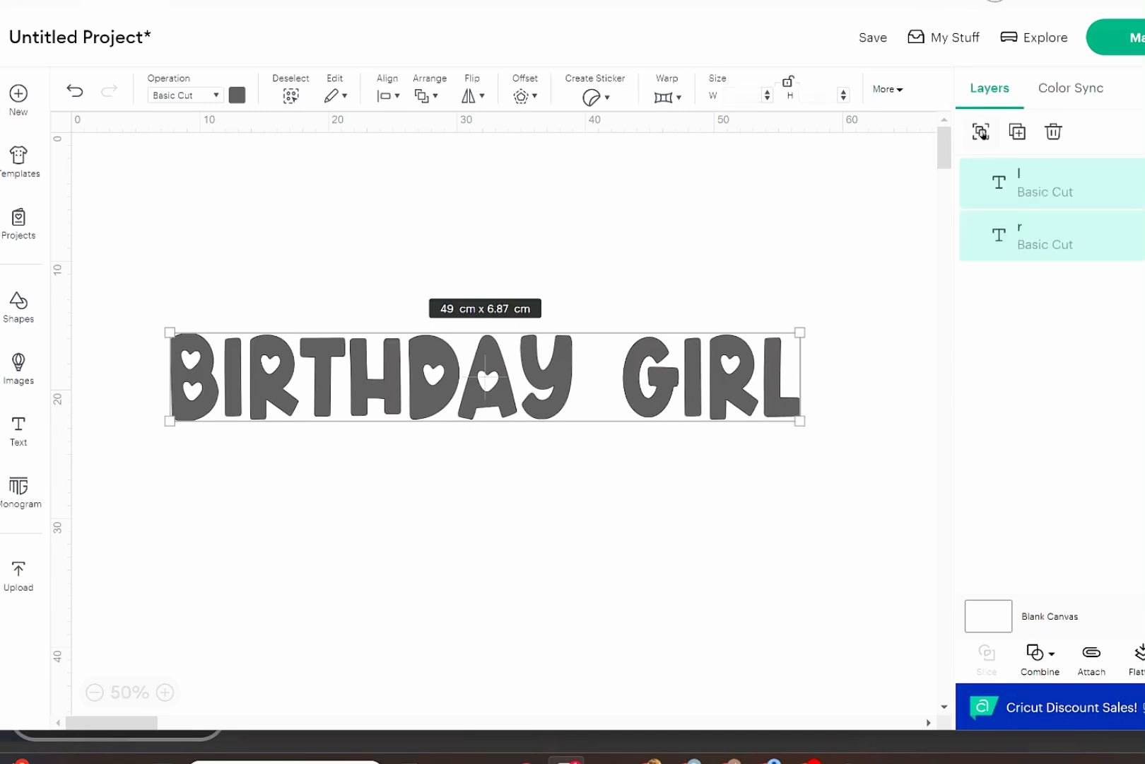
click(717, 502)
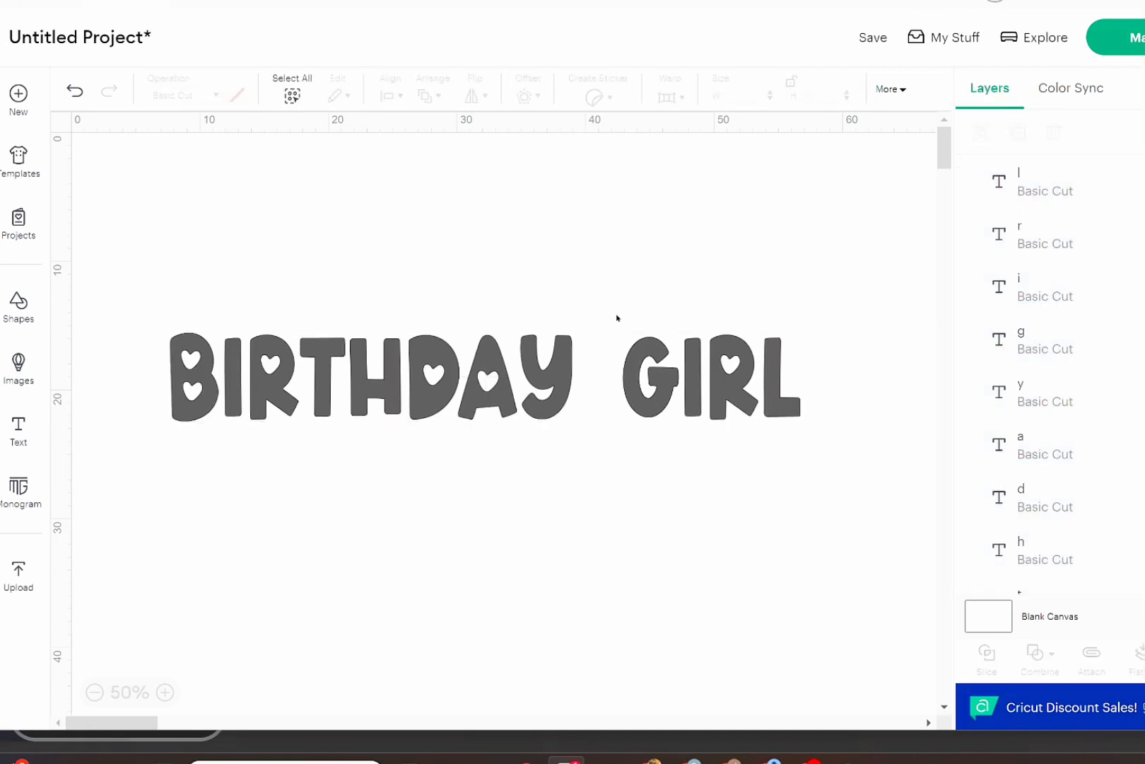
Select the letters of "GIRL" and of "BIRTHDAY" separately to measure the width of "BIRTHDAY".
drag(616, 317, 810, 458)
click(541, 548)
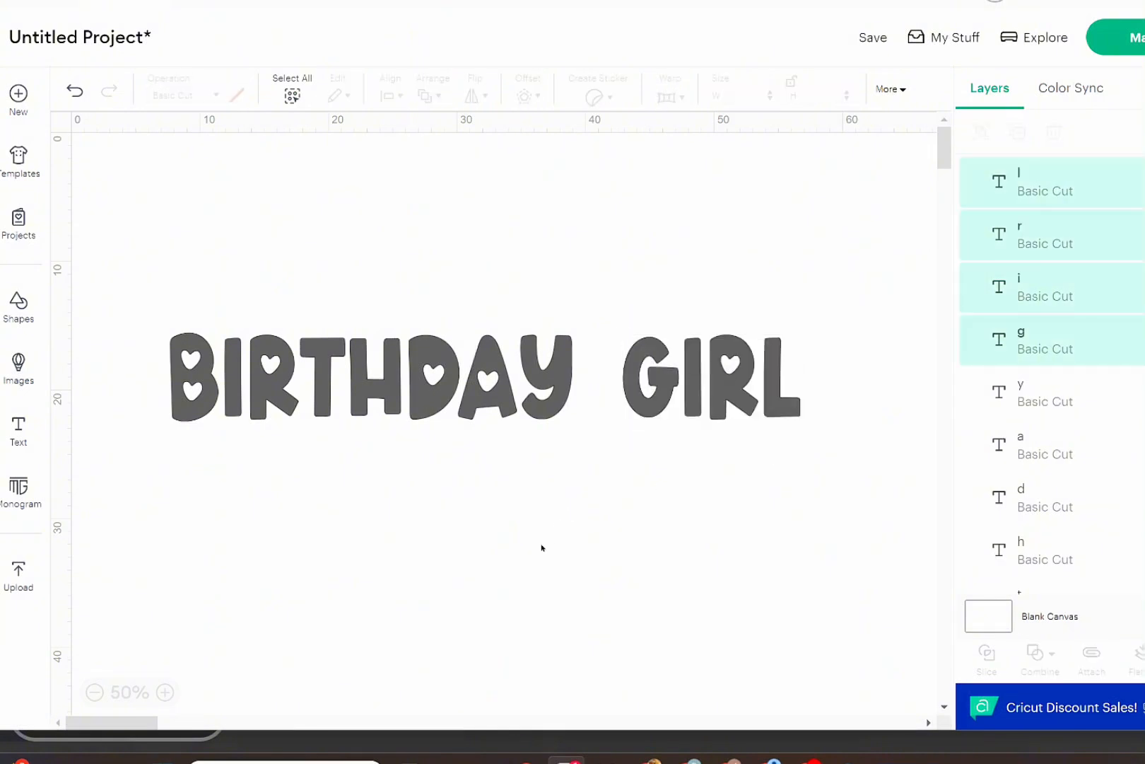
drag(137, 269, 586, 460)
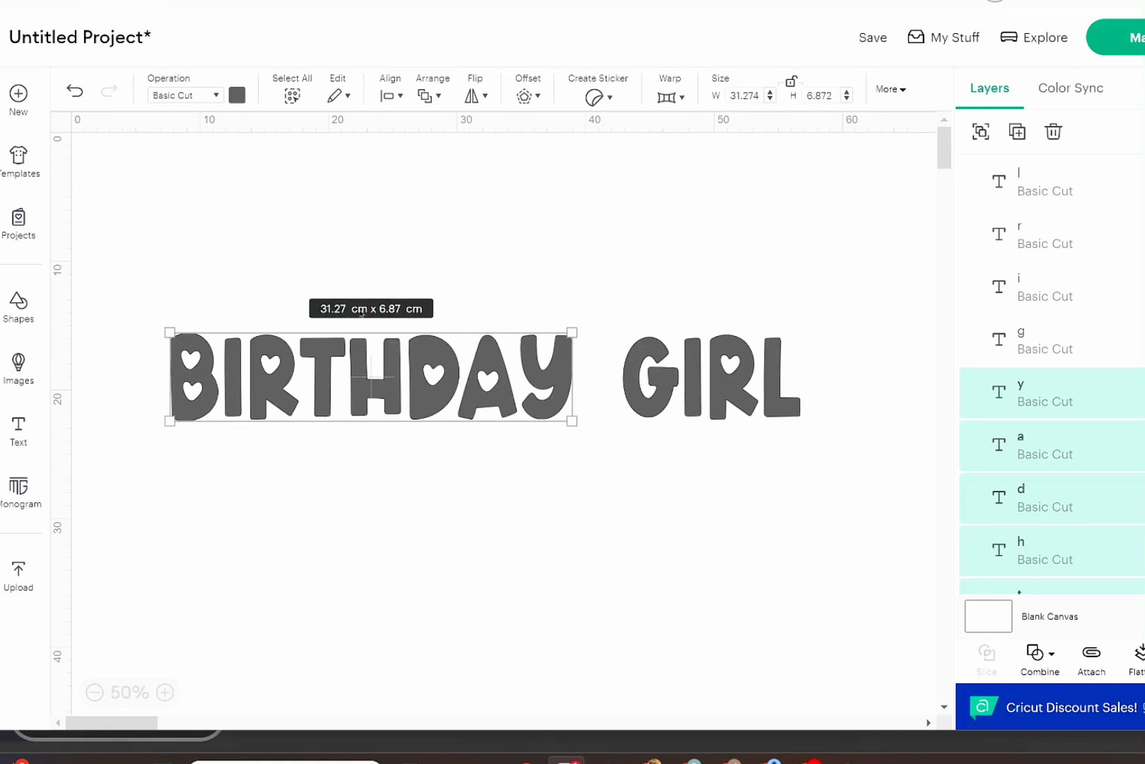
click(398, 444)
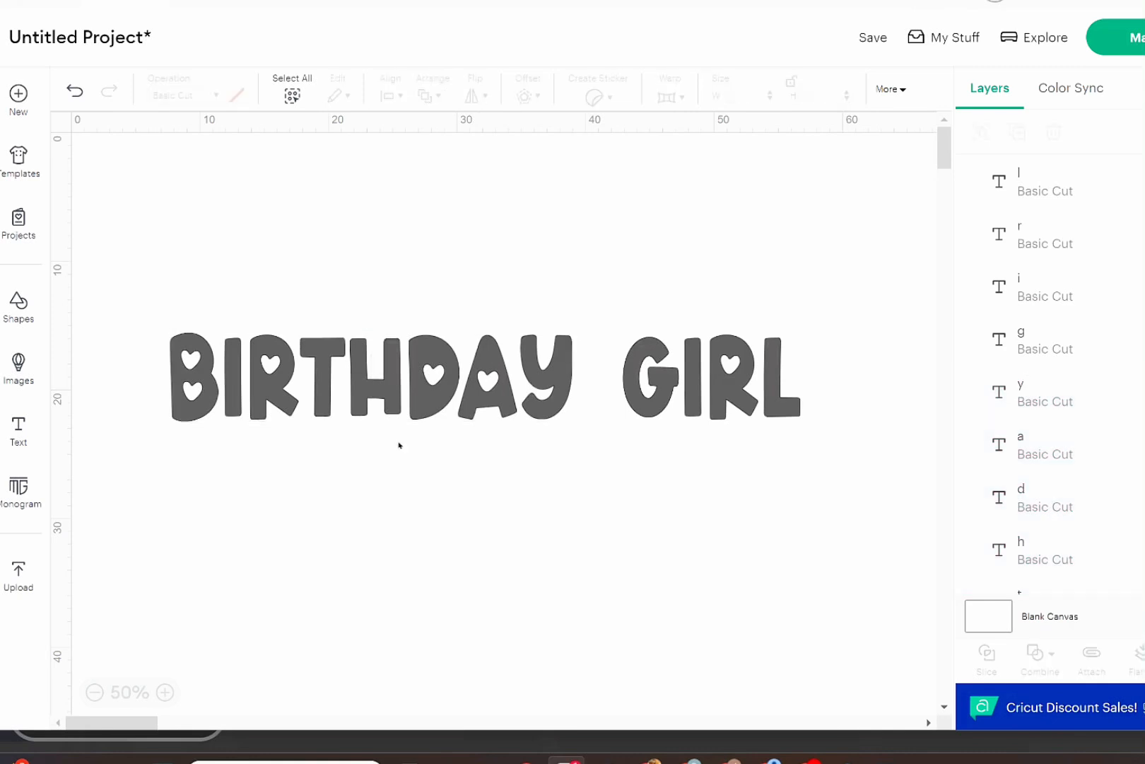
Narrow all the letters together to about 47.6 cm wide and check the width of "BIRTHDAY".
drag(147, 287, 787, 491)
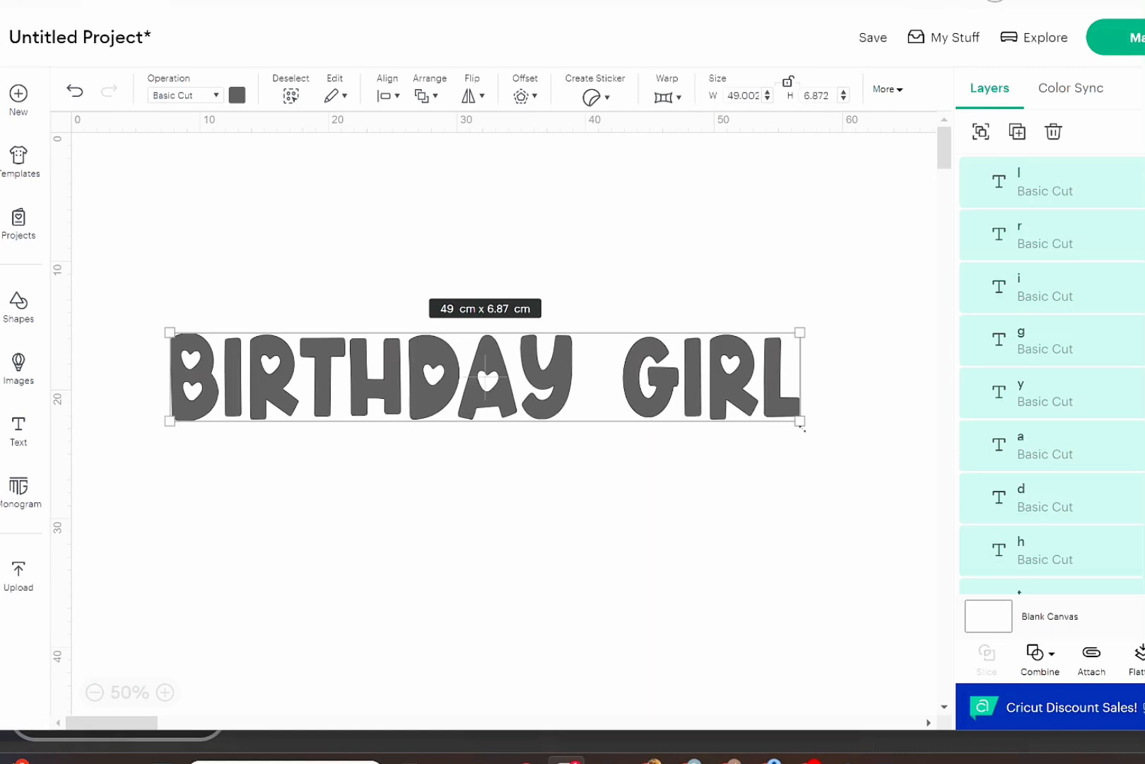
drag(799, 427, 784, 427)
click(675, 529)
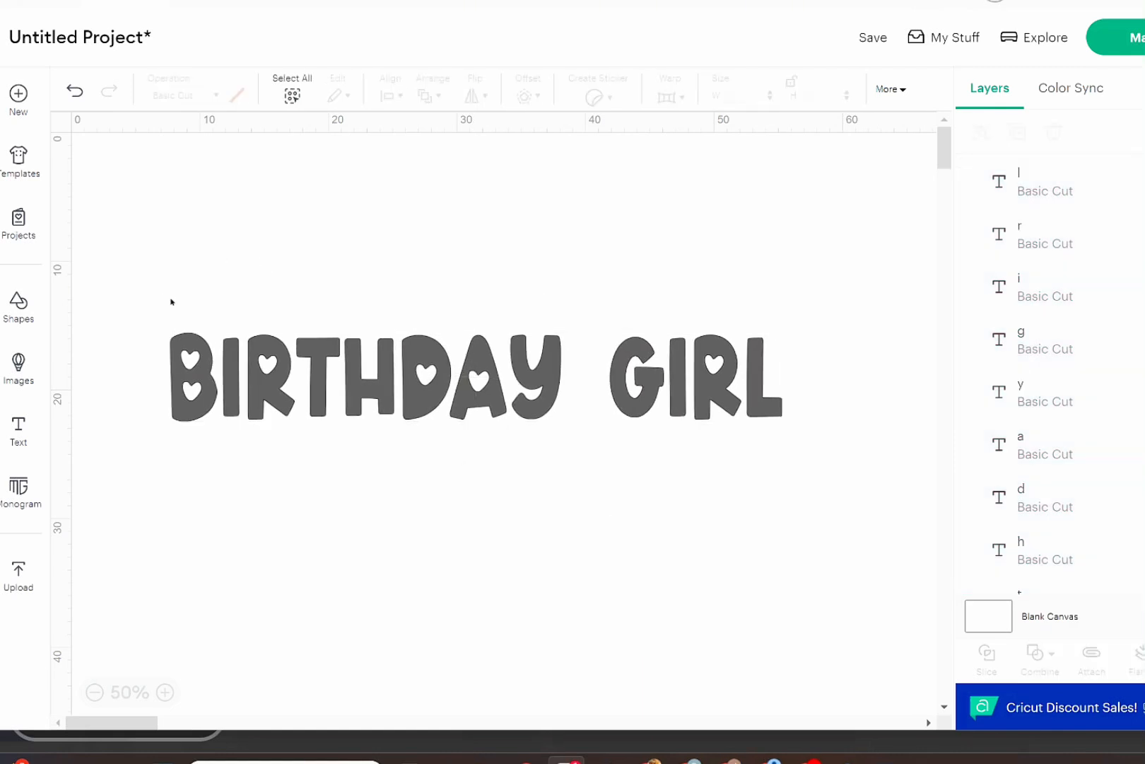
drag(171, 299, 575, 428)
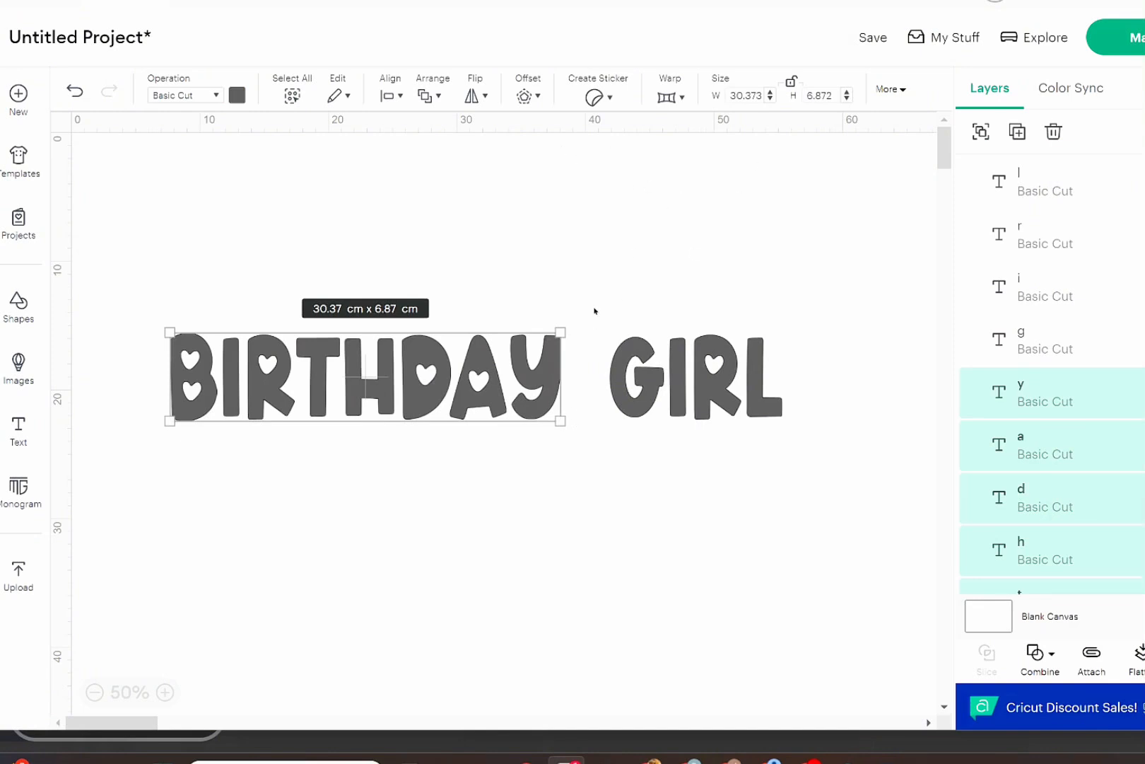
click(367, 191)
Shrink all the letters together until "BIRTHDAY" is about 29.8 × 6.7 cm, and select that word to check its size.
drag(157, 300, 814, 505)
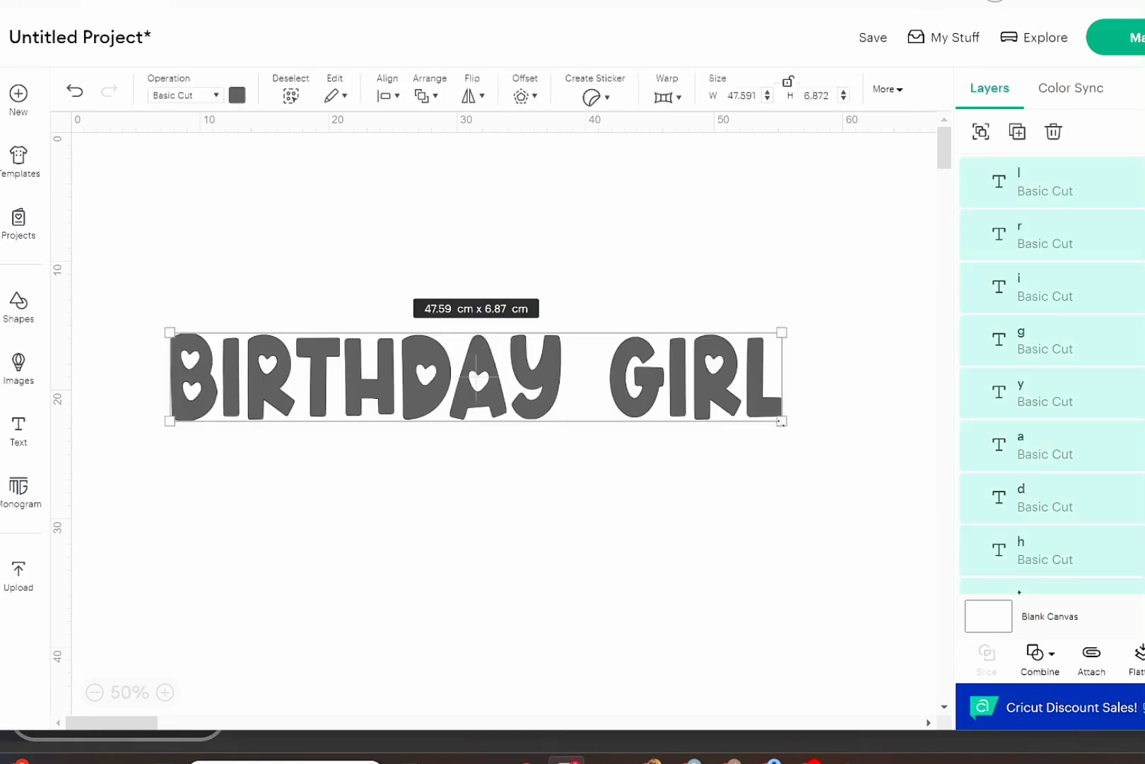
drag(781, 422, 767, 416)
click(685, 543)
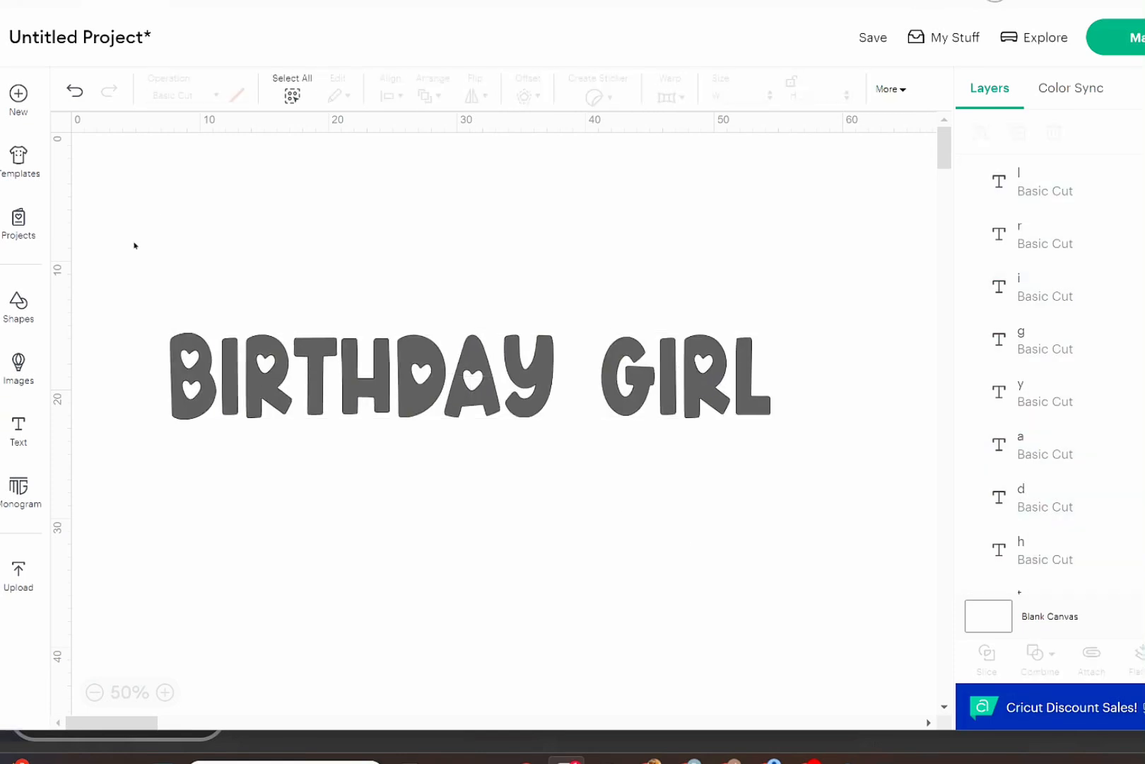
drag(155, 270, 544, 450)
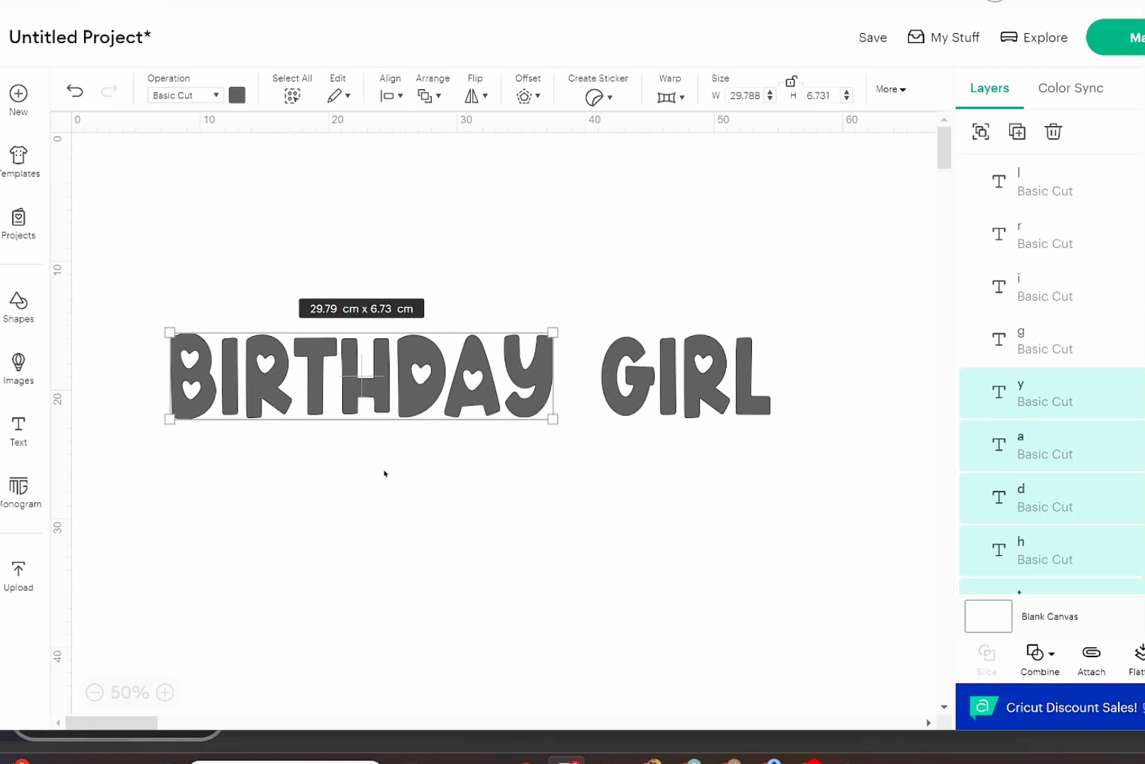
scroll(362, 317, right, 1)
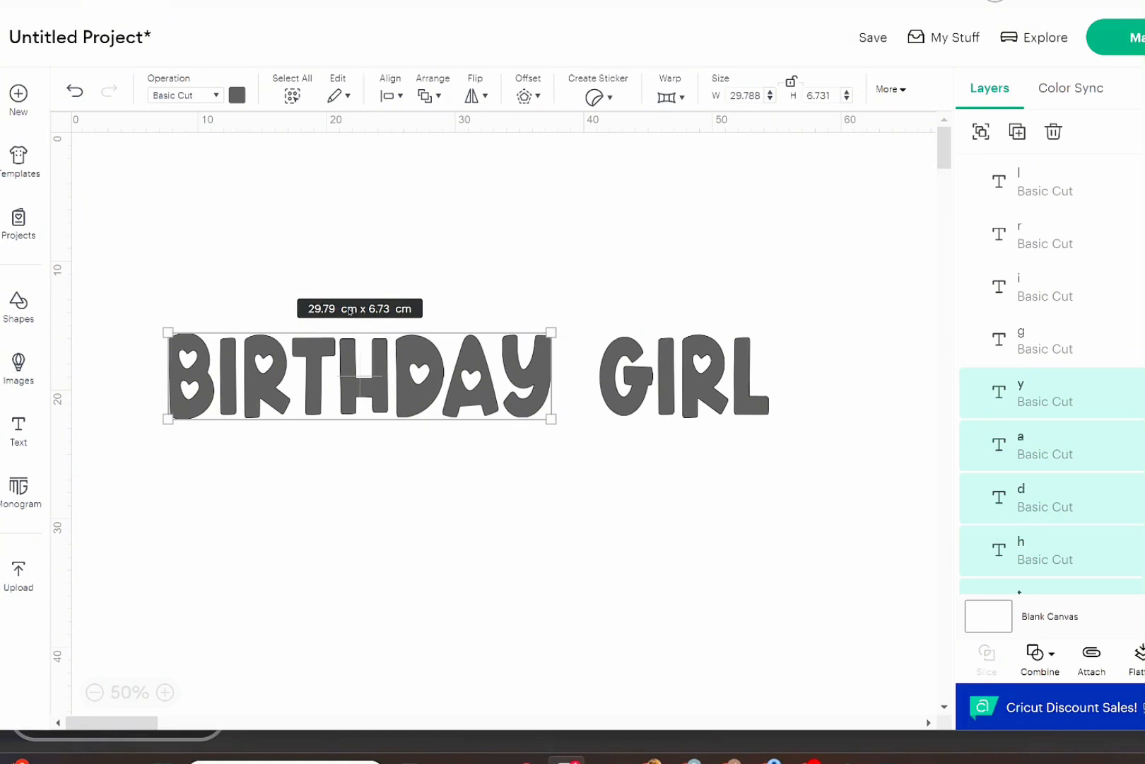
Attach the letters of "BIRTHDAY" into one set and the letters of "GIRL" into another.
click(552, 593)
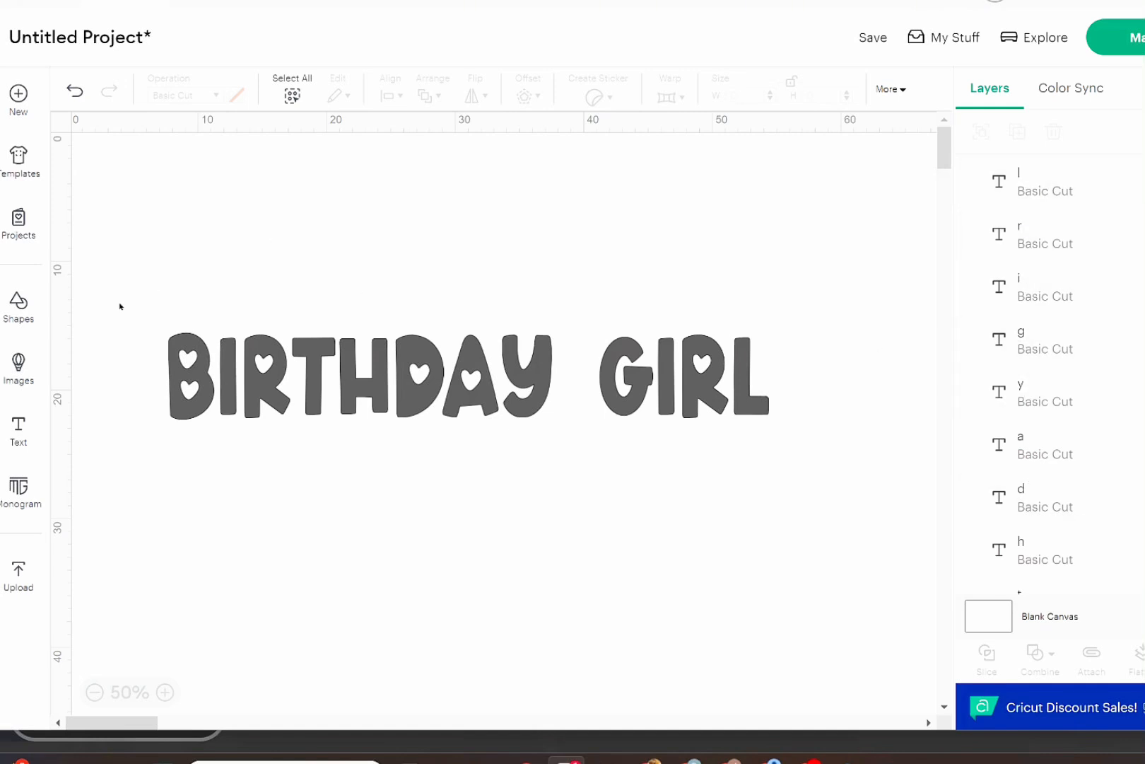
drag(119, 302, 572, 493)
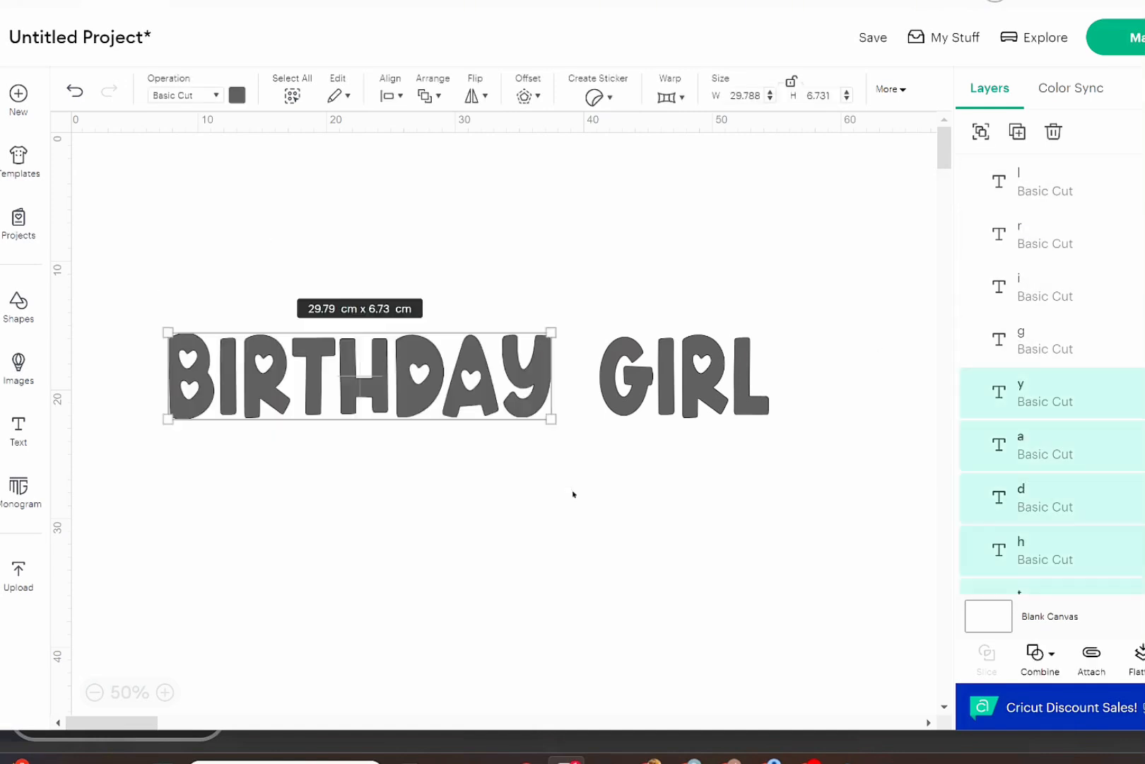
click(1093, 654)
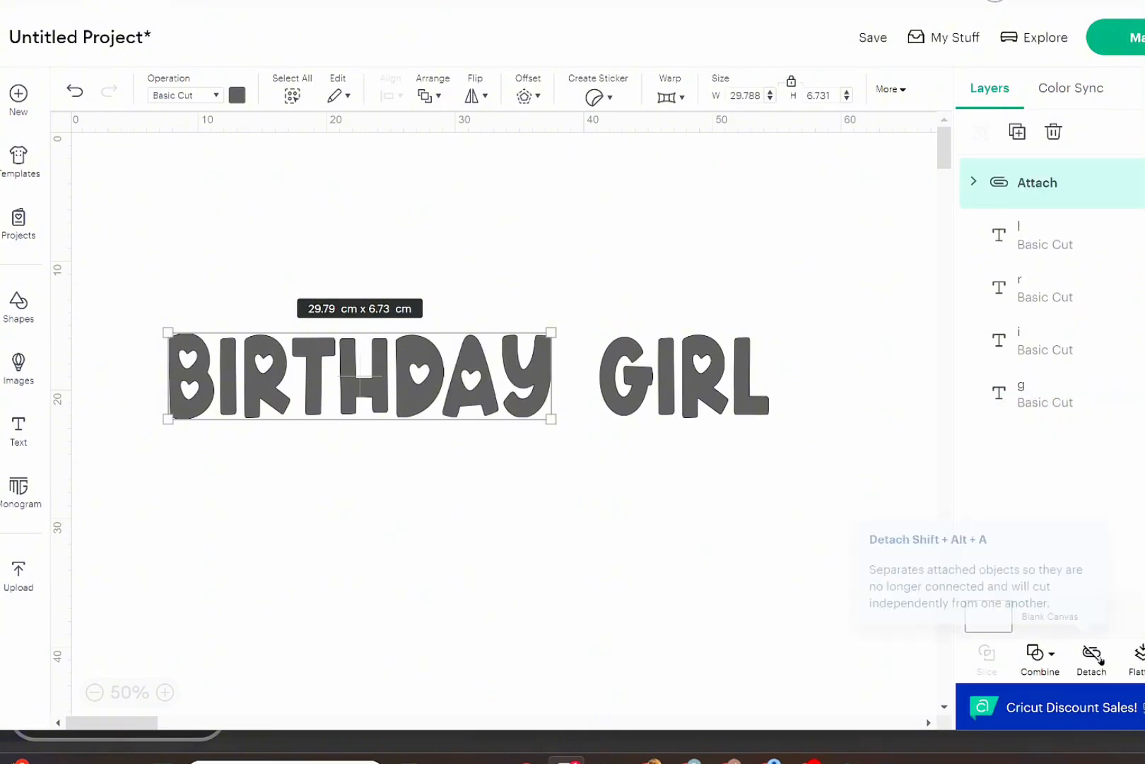
drag(627, 267, 812, 475)
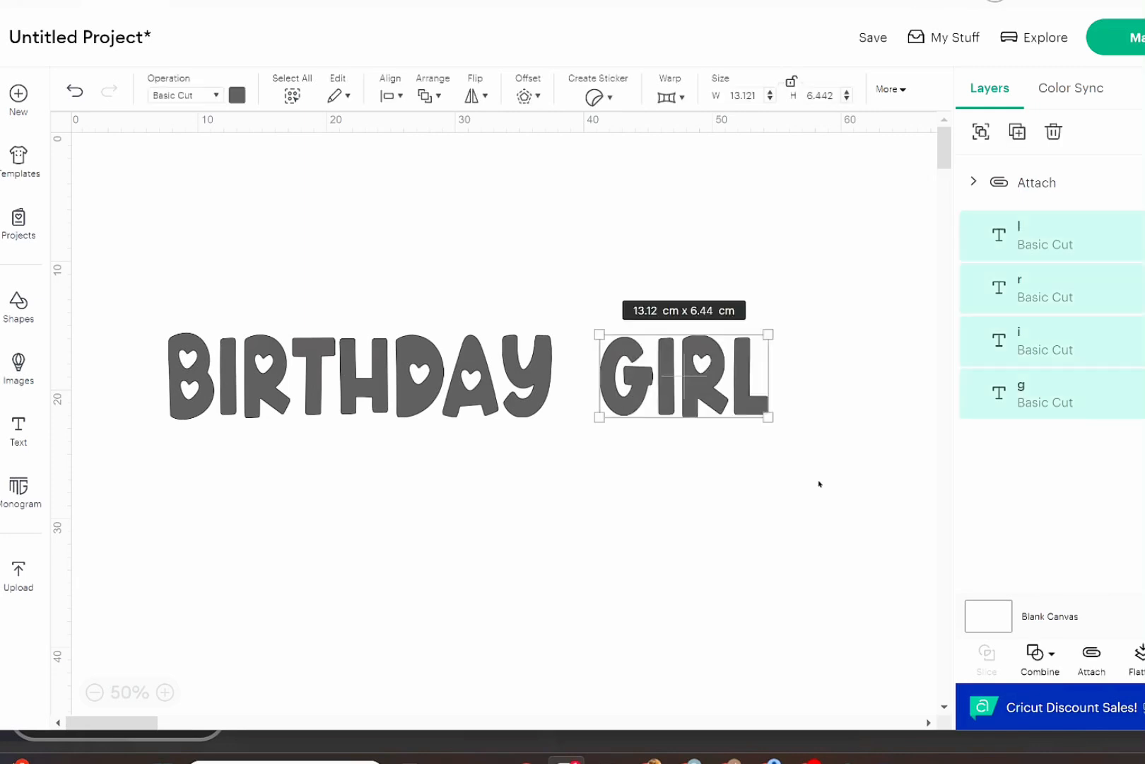
click(1090, 656)
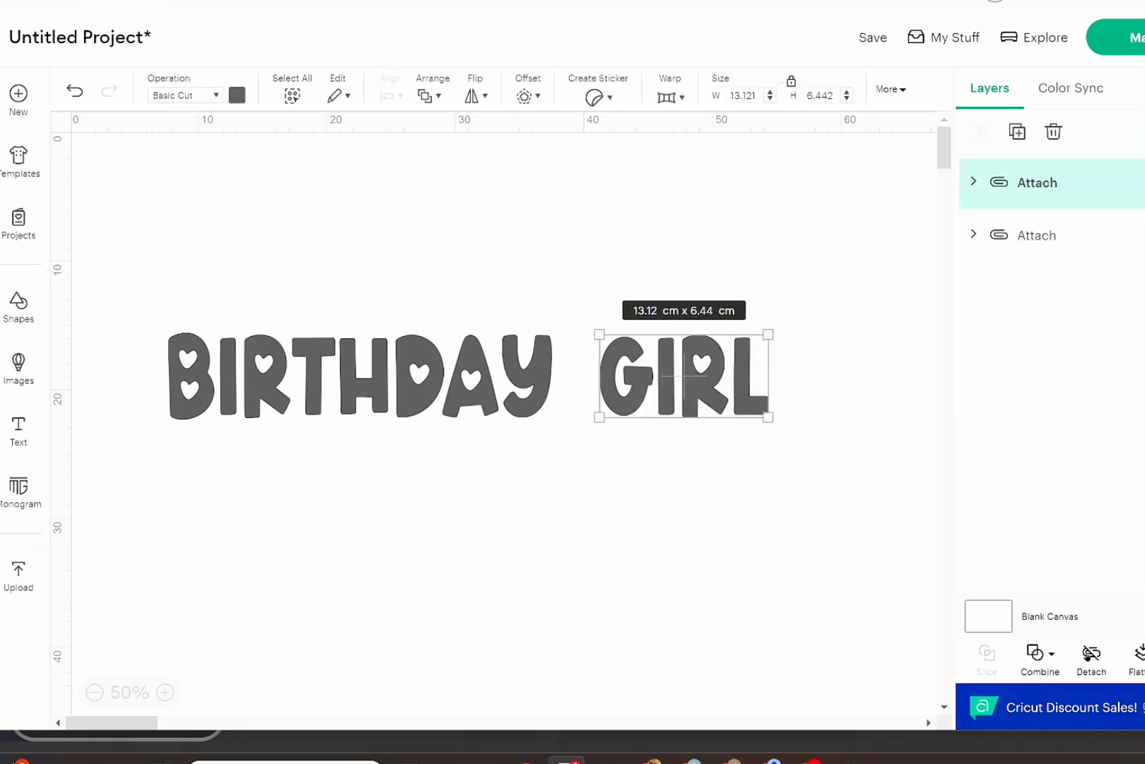
Send the design to be made, check its layout on the mat, and accept the larger 30.5 × 61 cm mat.
click(1140, 40)
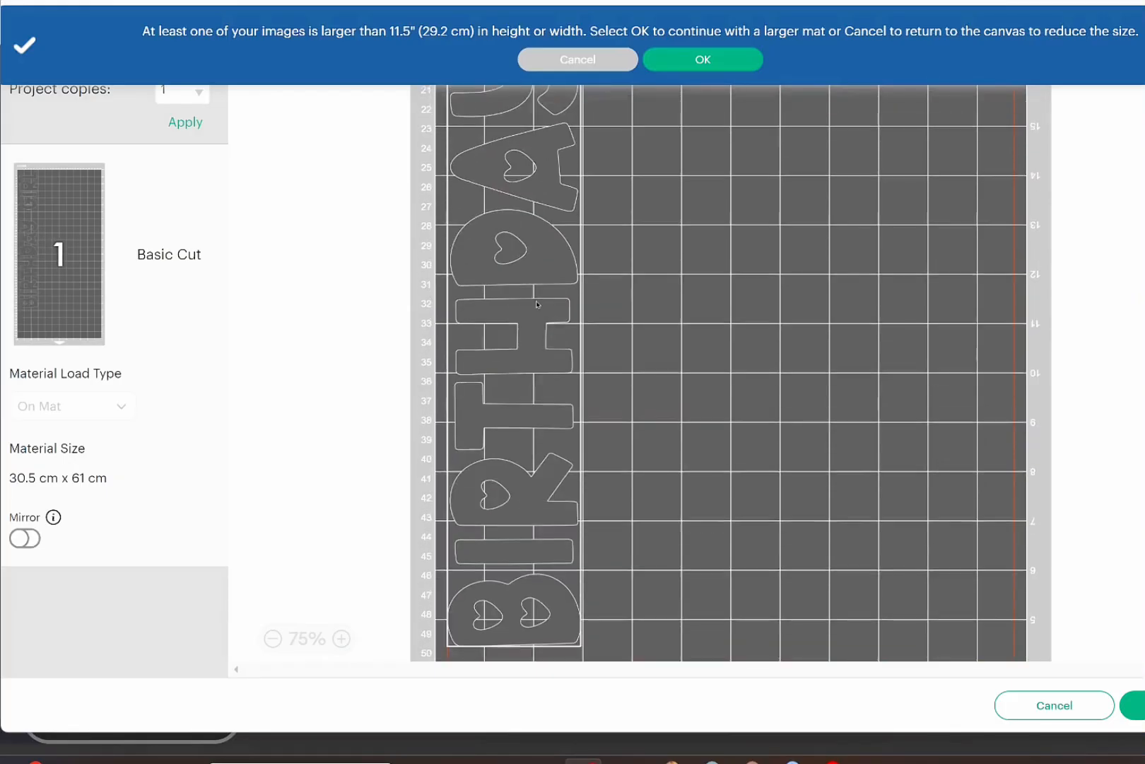
scroll(537, 304, up, 8)
scroll(537, 304, down, 10)
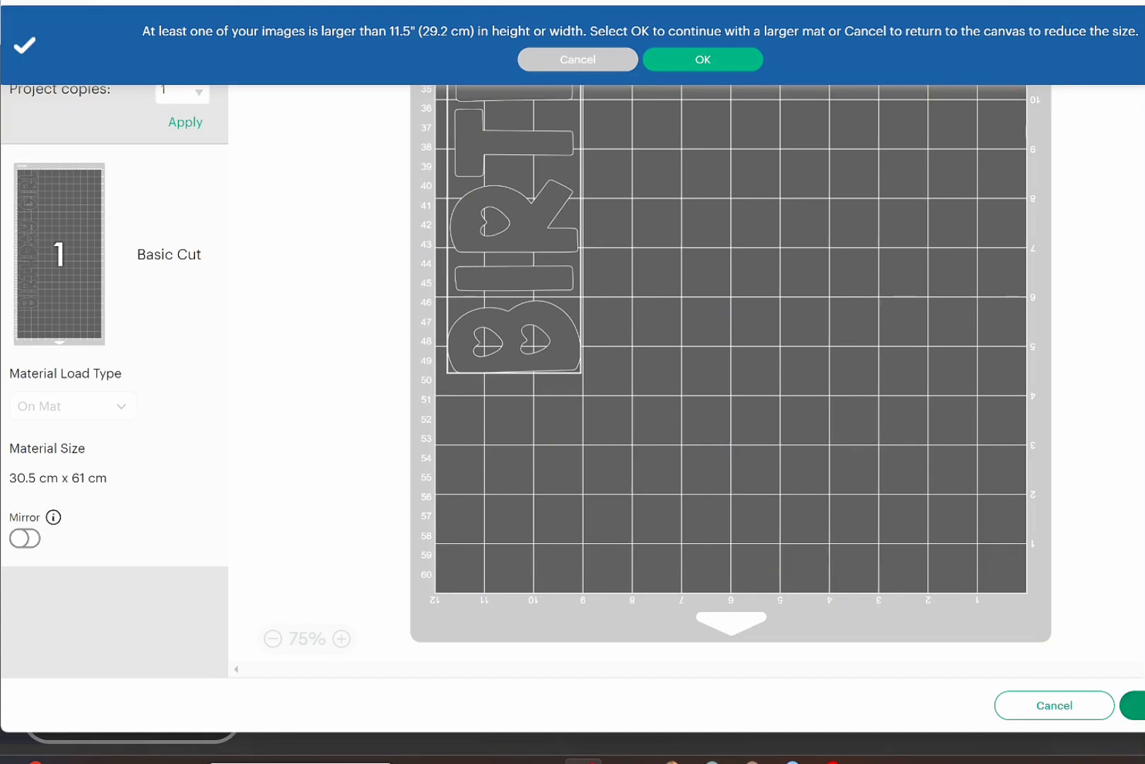
click(703, 60)
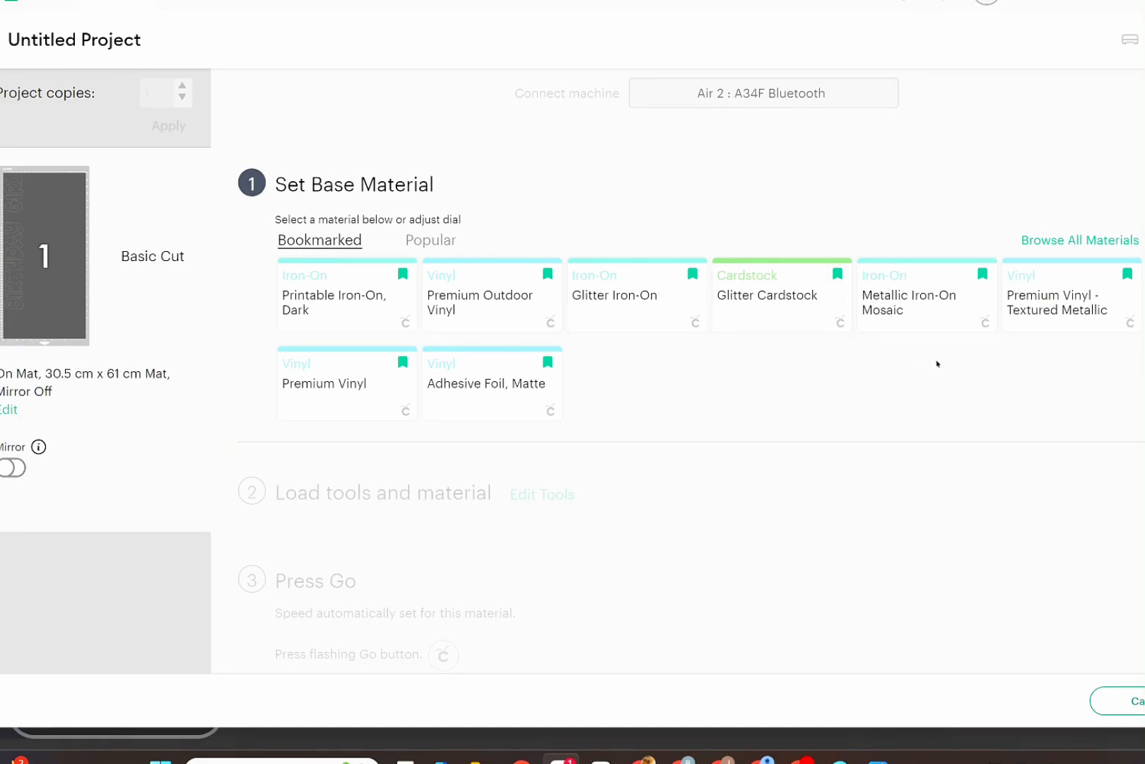
Search all materials for "glitter" and set the base material to Glitter Iron-On.
click(1069, 241)
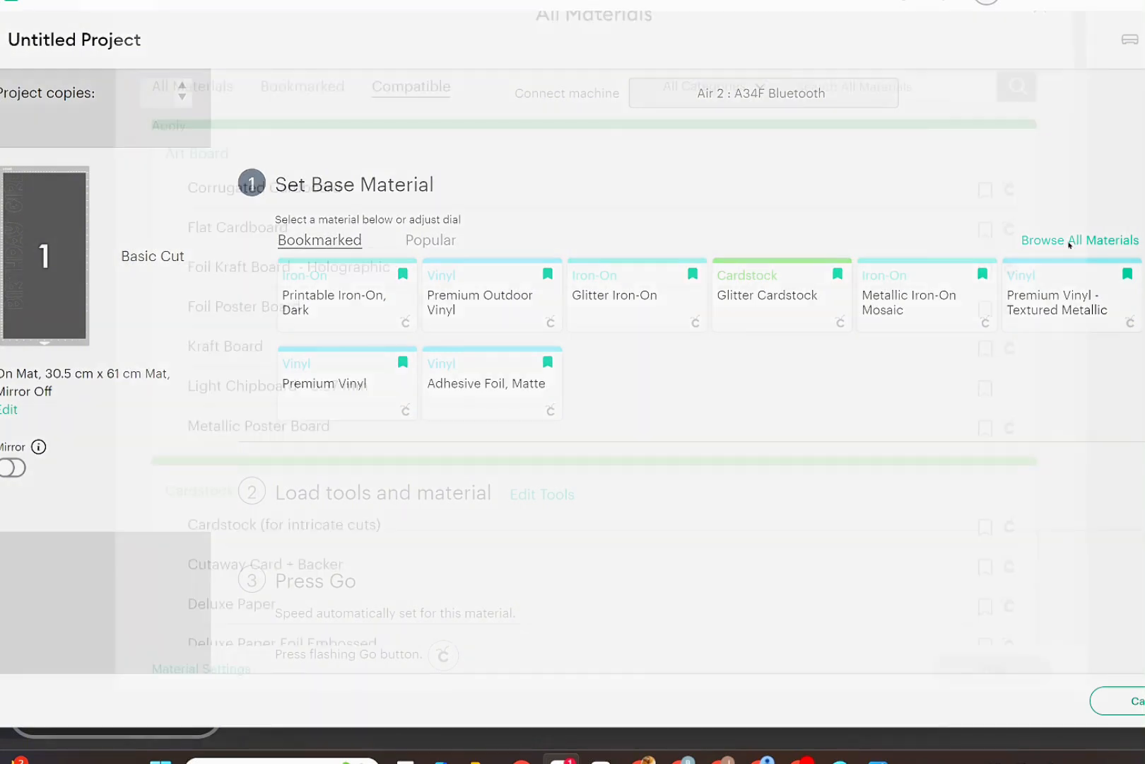
click(844, 128)
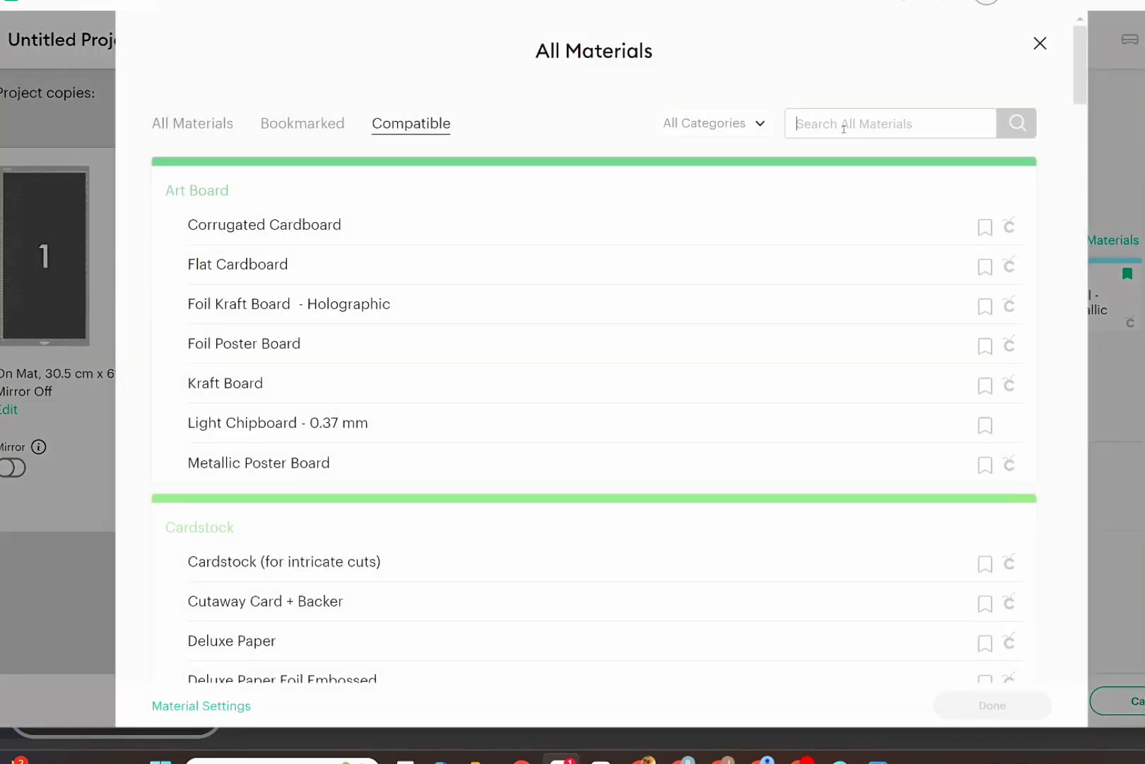
text(g)
key(BackSpace)
text(glitter)
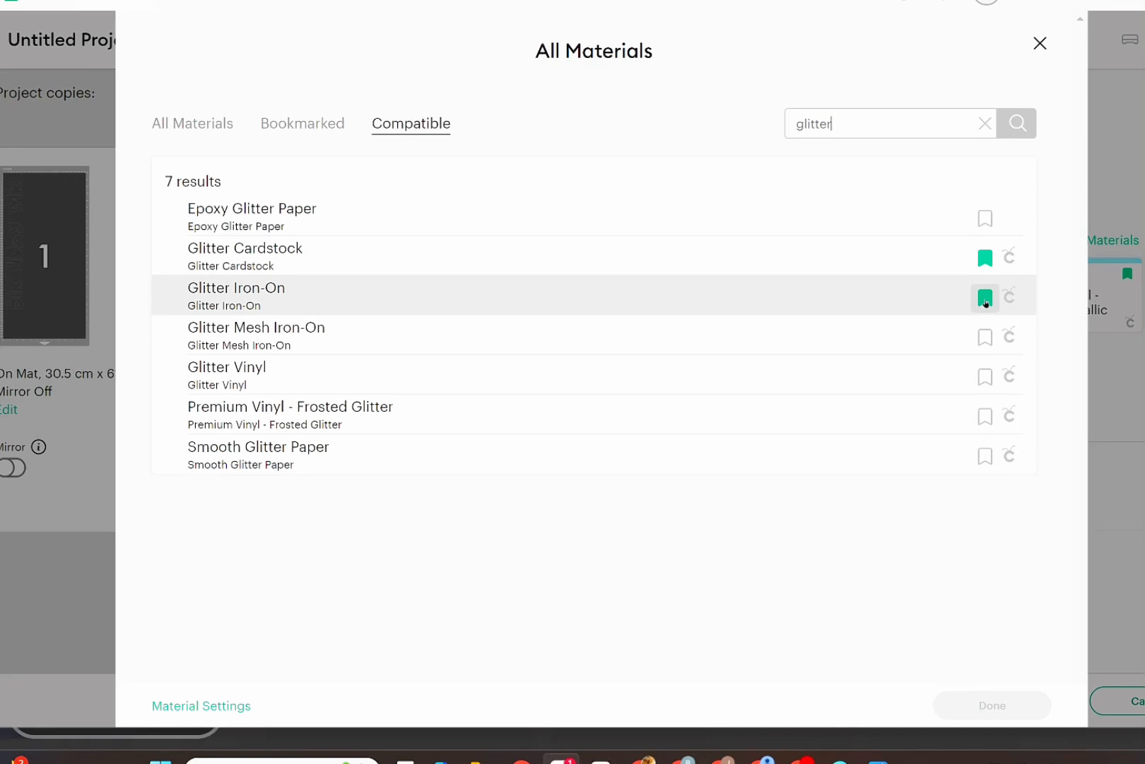
click(775, 298)
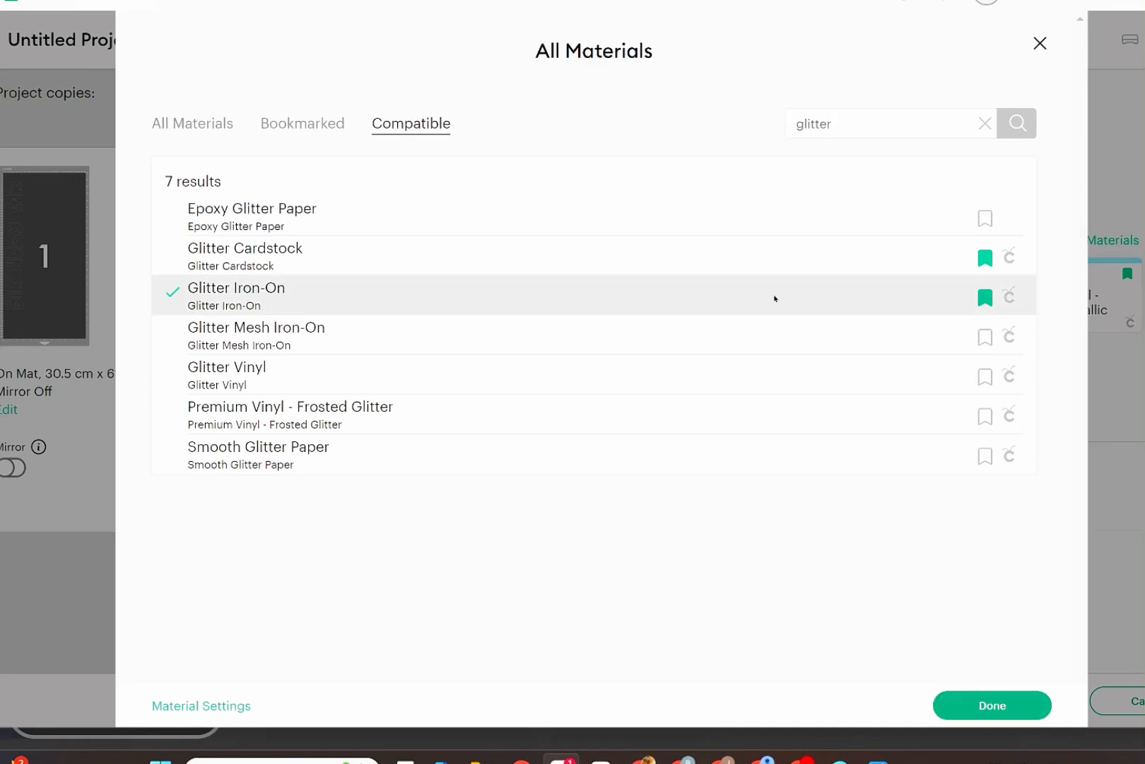
click(985, 705)
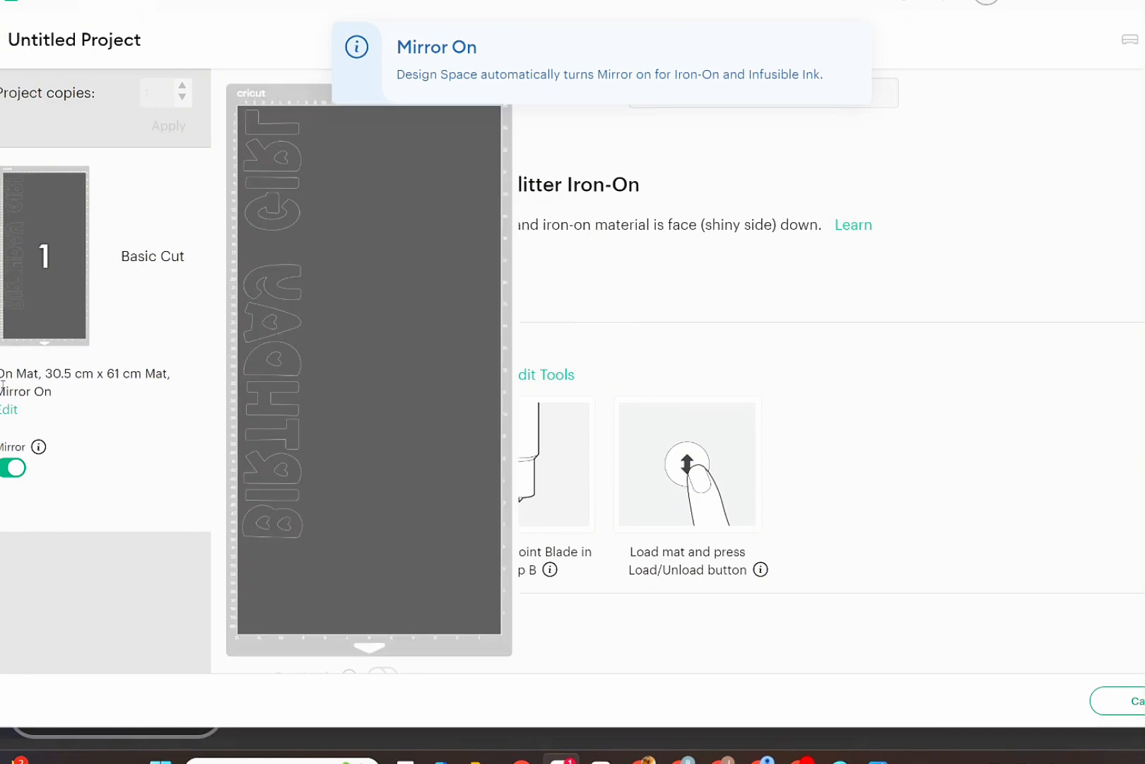
Open the mat for editing and examine the placement and mirroring of "BIRTHDAY" and "GIRL" along its full length.
click(8, 416)
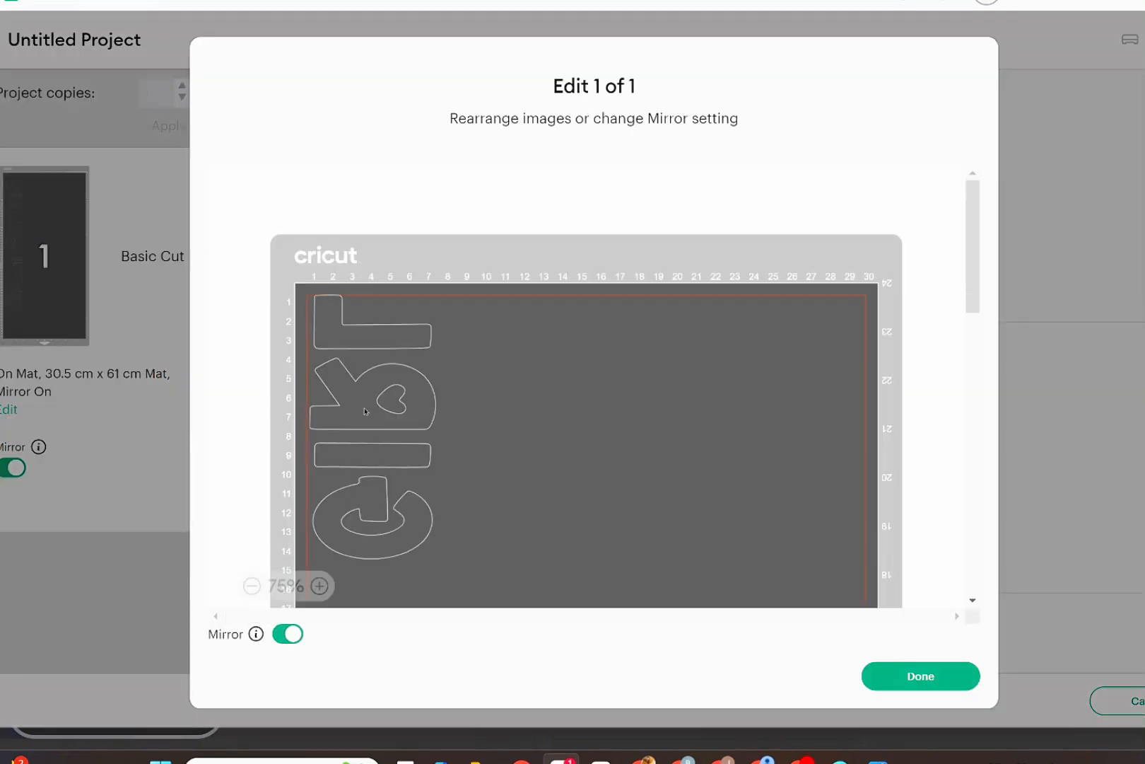
scroll(510, 442, down, 5)
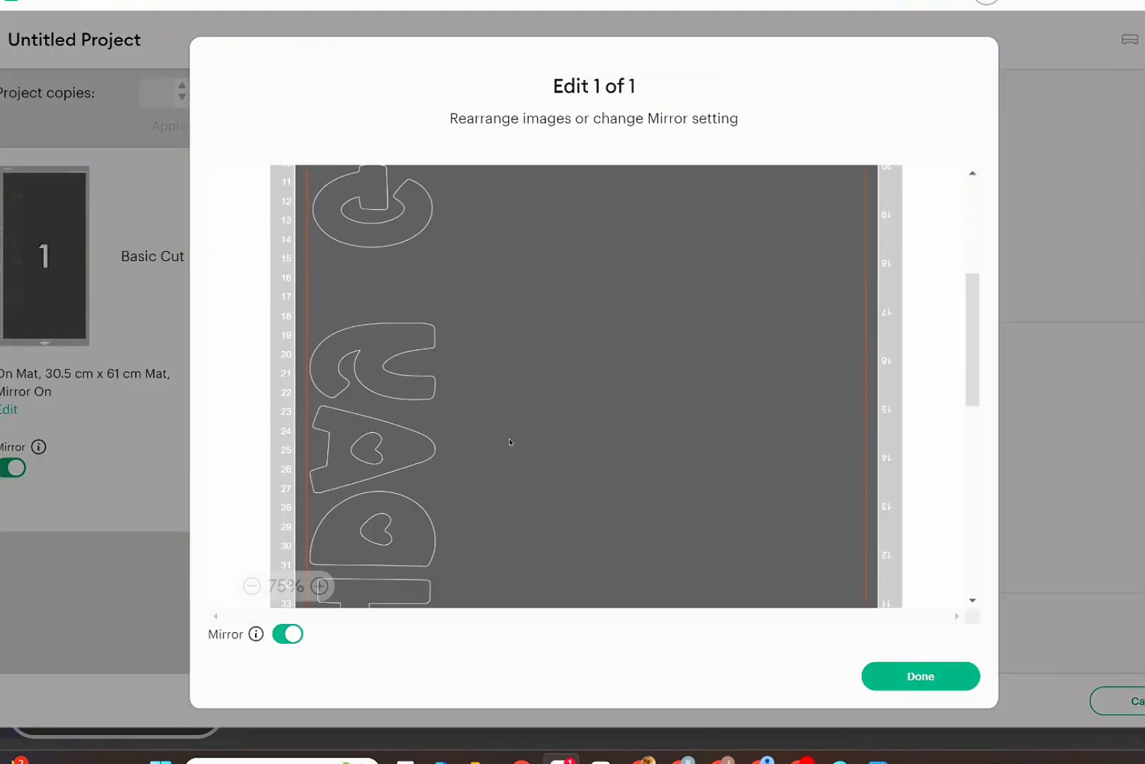
scroll(510, 442, down, 10)
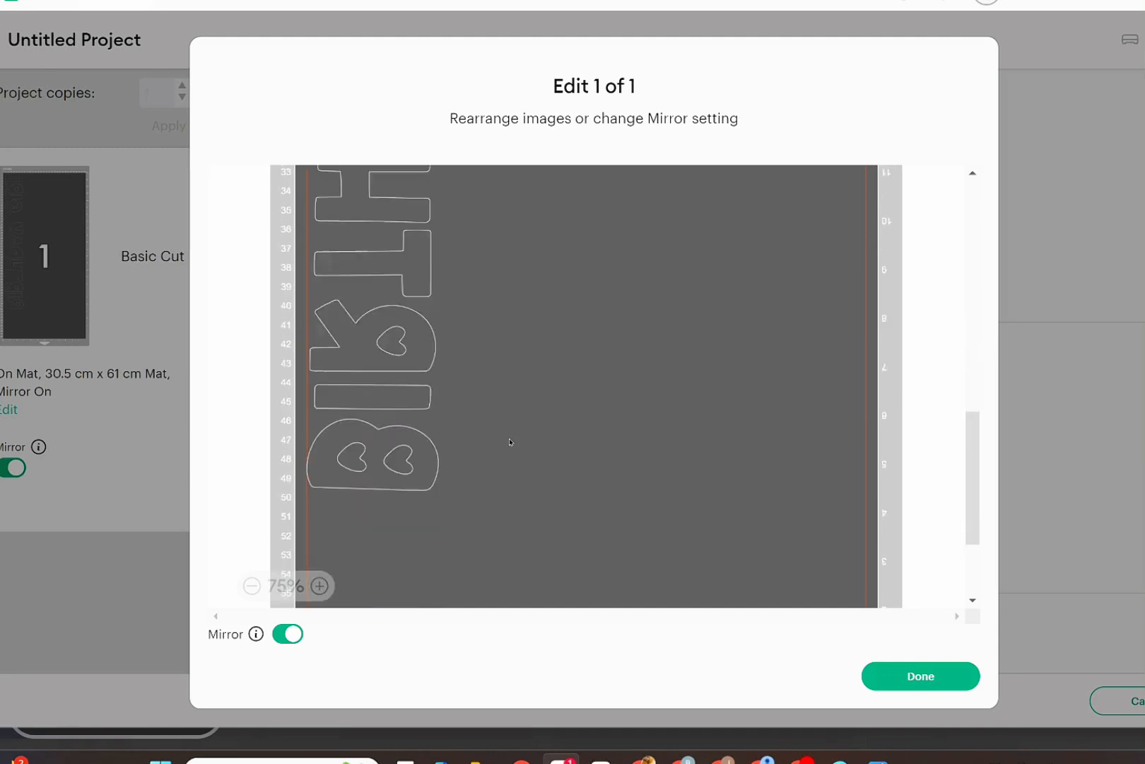
scroll(510, 442, down, 3)
scroll(510, 442, up, 10)
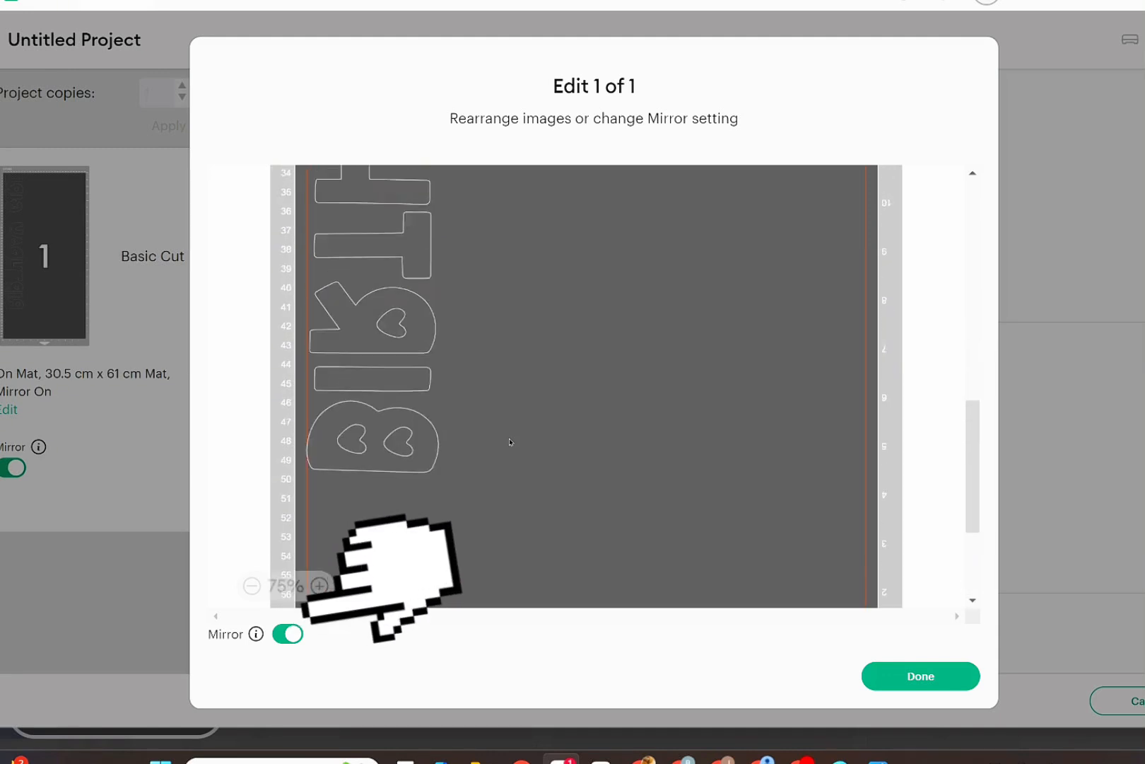
scroll(510, 442, up, 6)
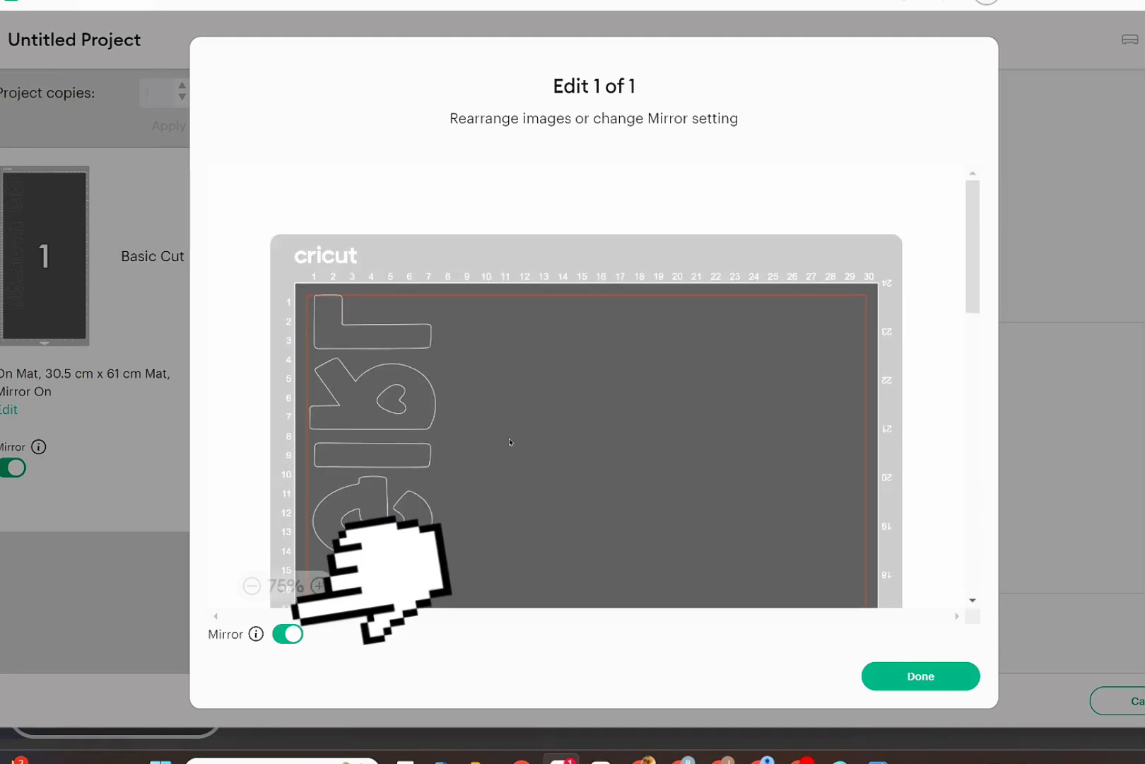
scroll(510, 442, down, 15)
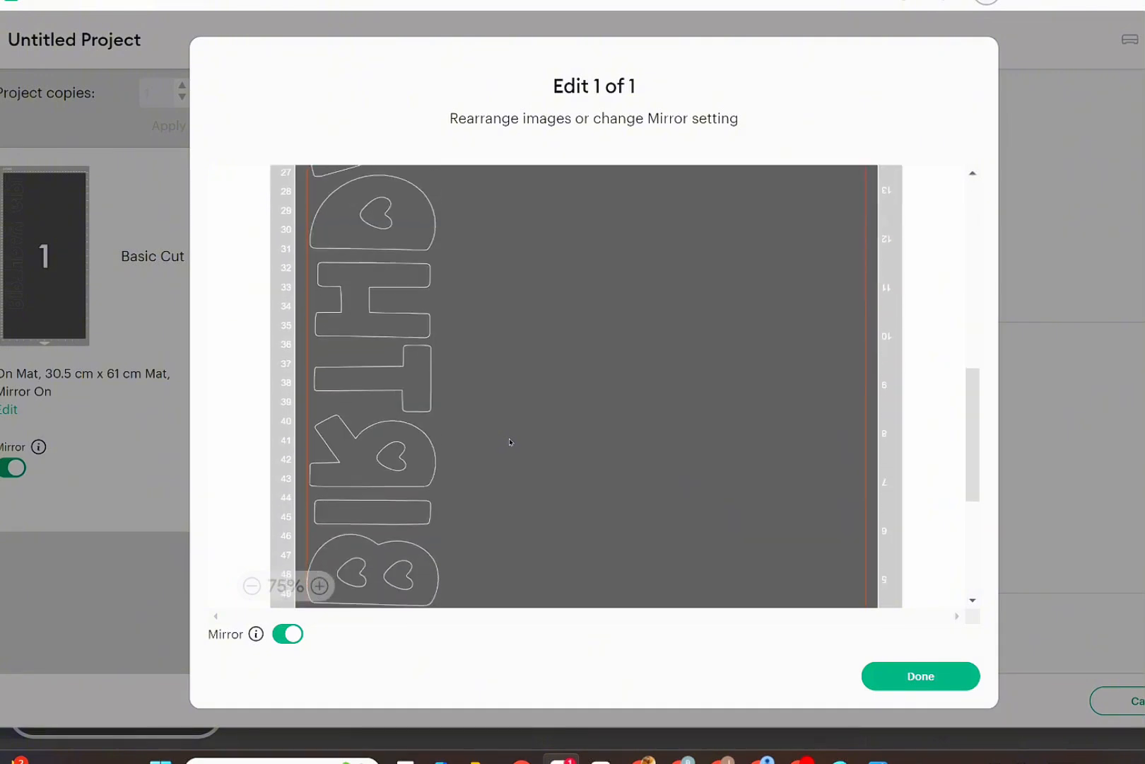
scroll(510, 442, up, 10)
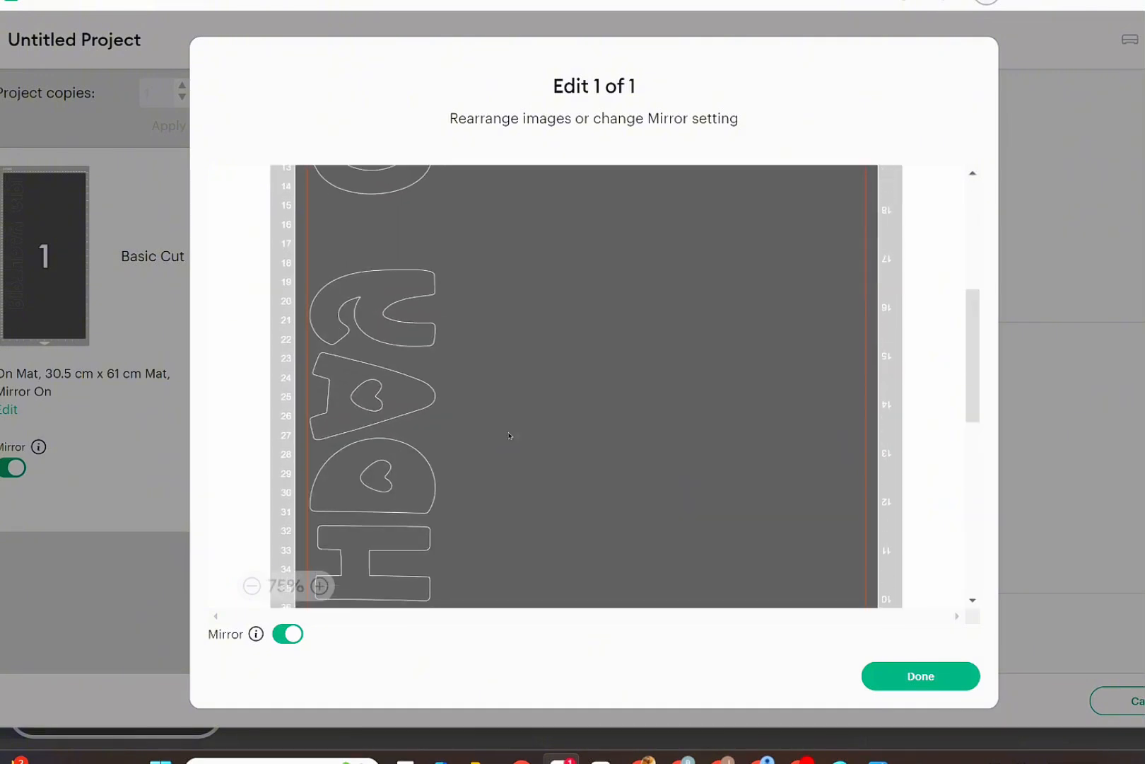
click(942, 686)
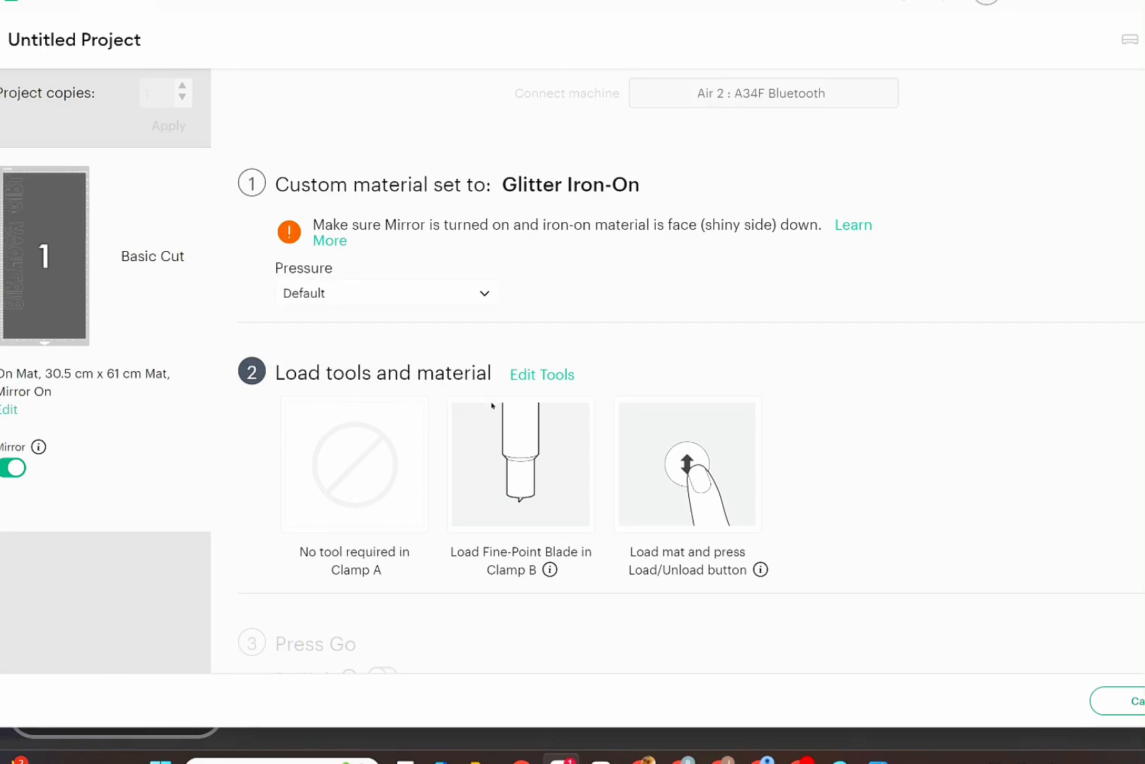
Set the cutting pressure to More and review the tool-loading instructions.
click(473, 295)
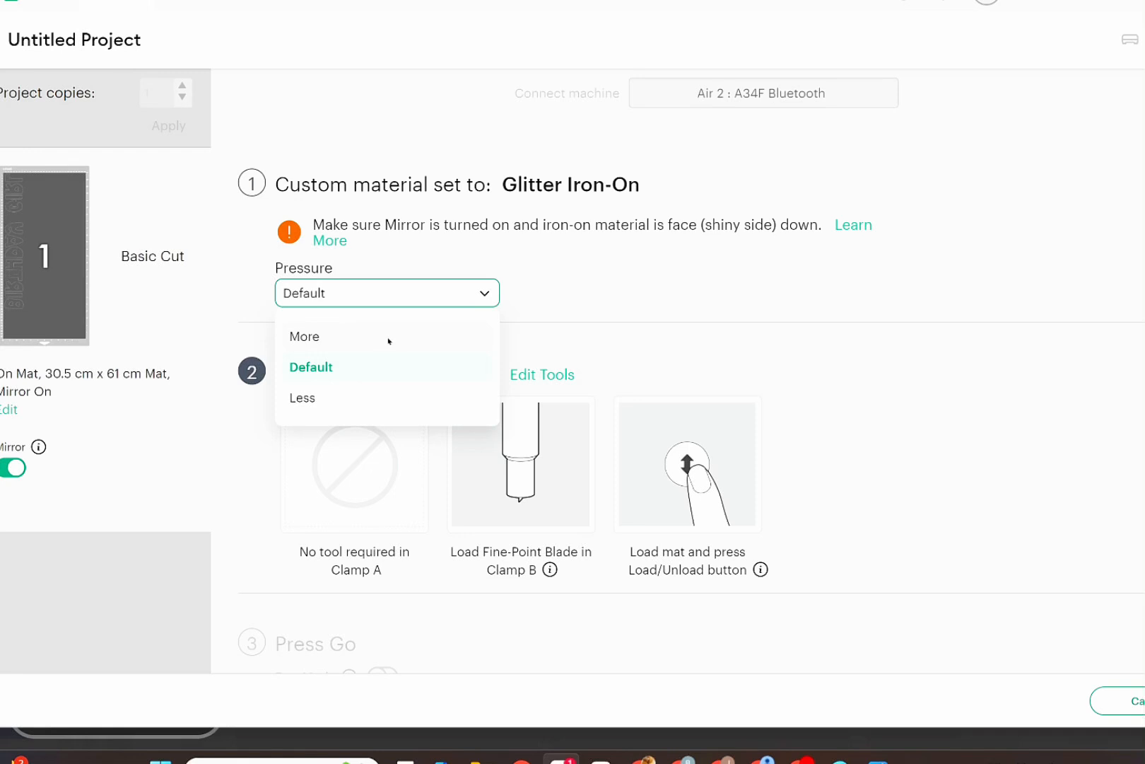
click(388, 342)
scroll(521, 514, down, 2)
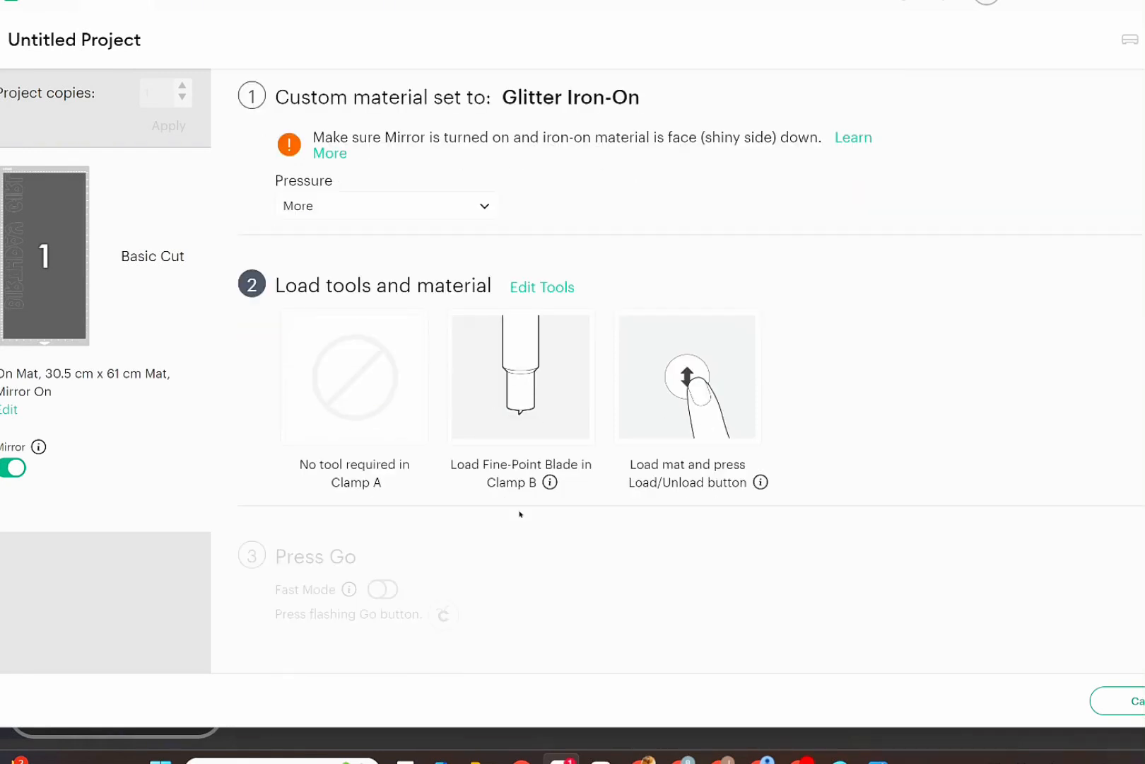
scroll(520, 514, up, 2)
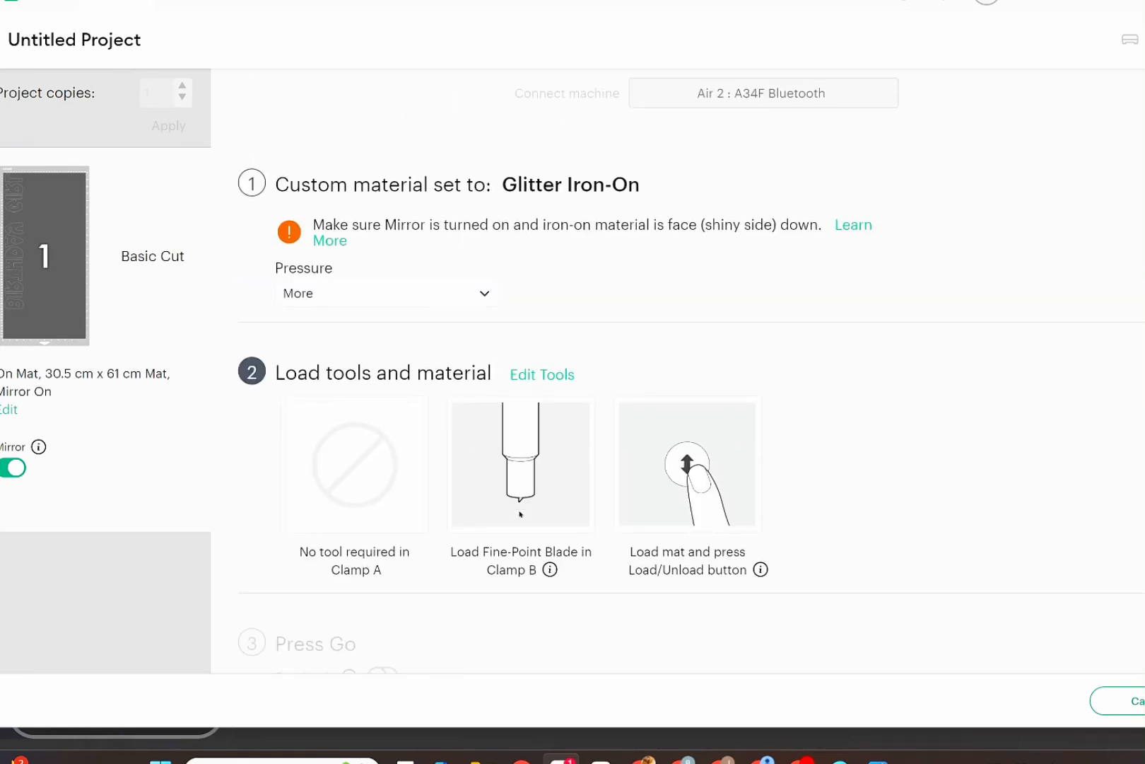